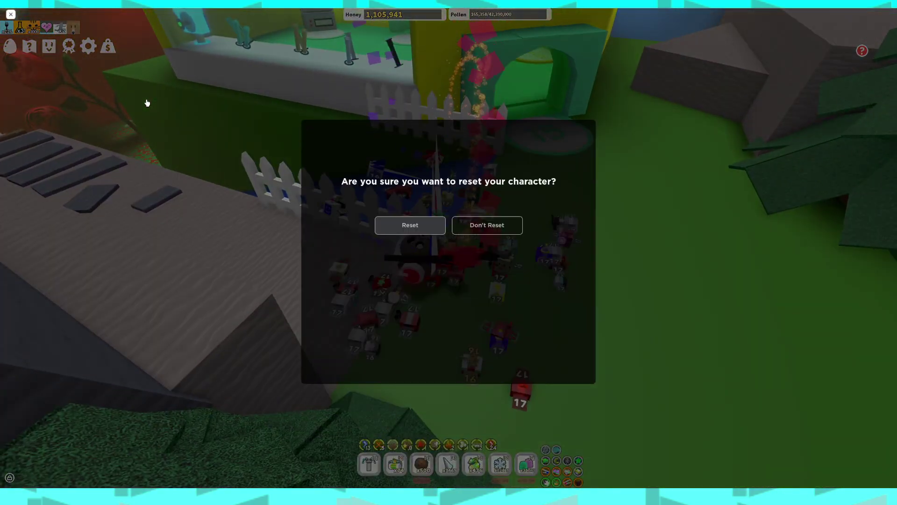
# - Confirm the reset of the game character
pyautogui.press('Return')
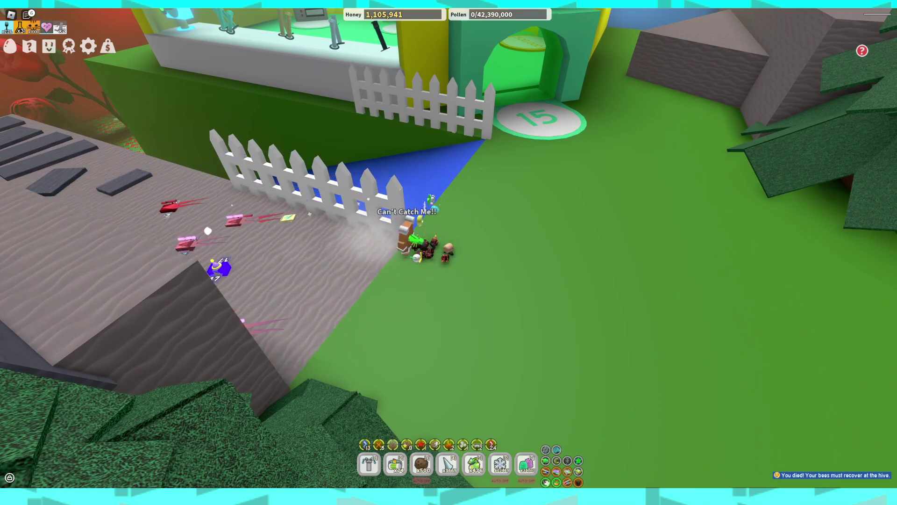
# - Switch to the Natro Macro server in Discord and open its natro-macro channel
pyautogui.hotkey('alt', 'Tab')
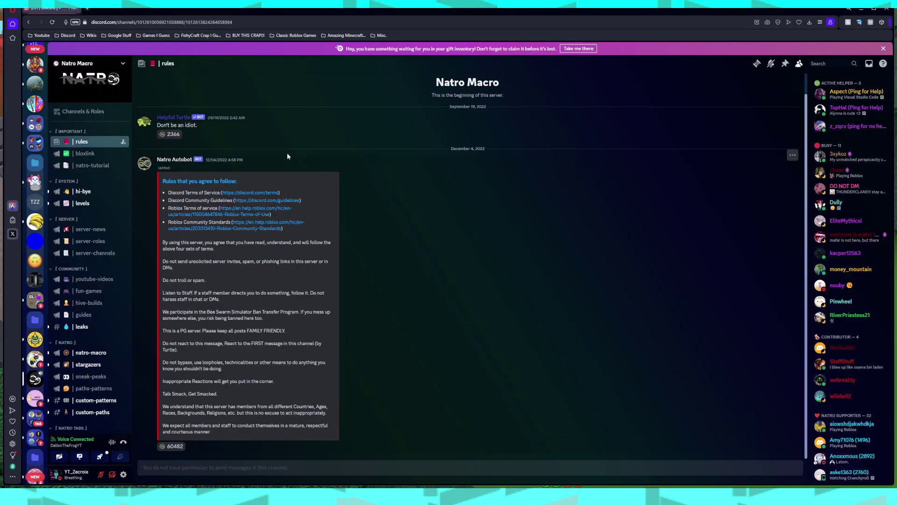
pyautogui.scroll(1, 289, 164)
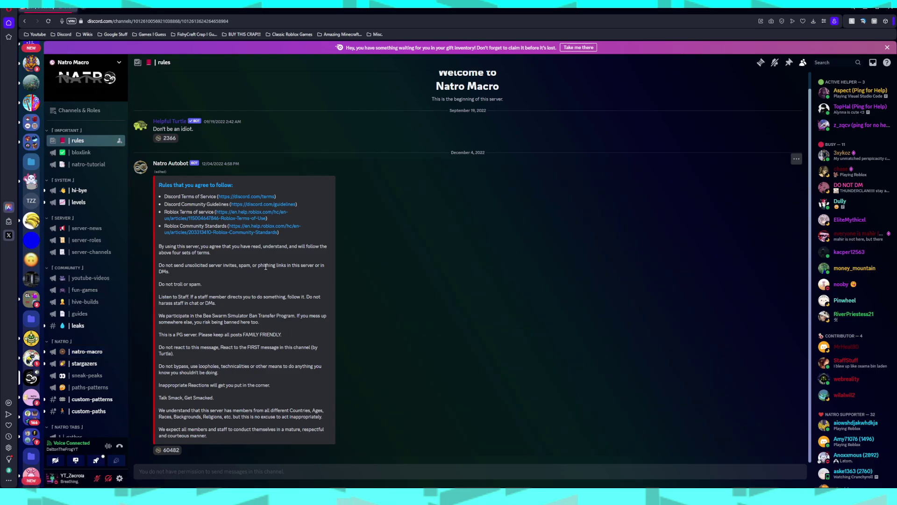
pyautogui.click(90, 352)
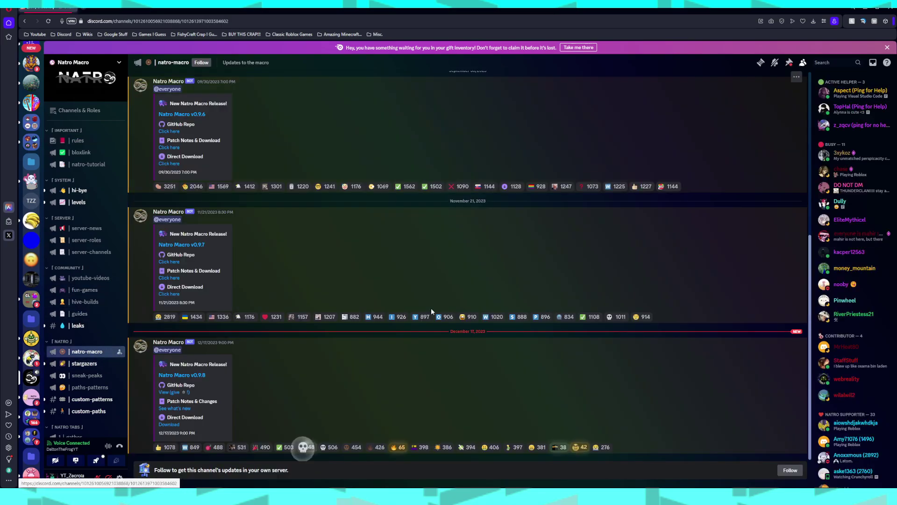
# - Follow the Natro Macro v0.9.8 release link to GitHub and download Natro_Macro_v0.9.8.zip
pyautogui.click(192, 378)
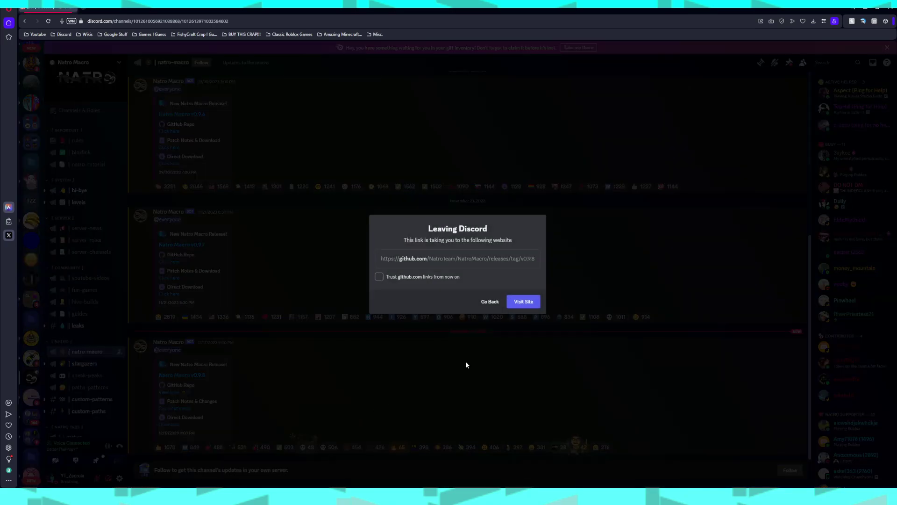
pyautogui.click(427, 279)
pyautogui.click(524, 302)
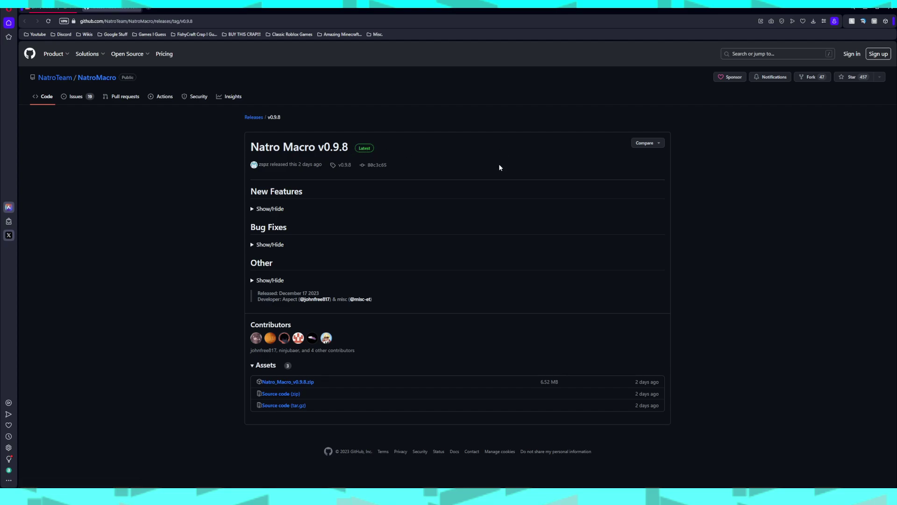
pyautogui.click(284, 382)
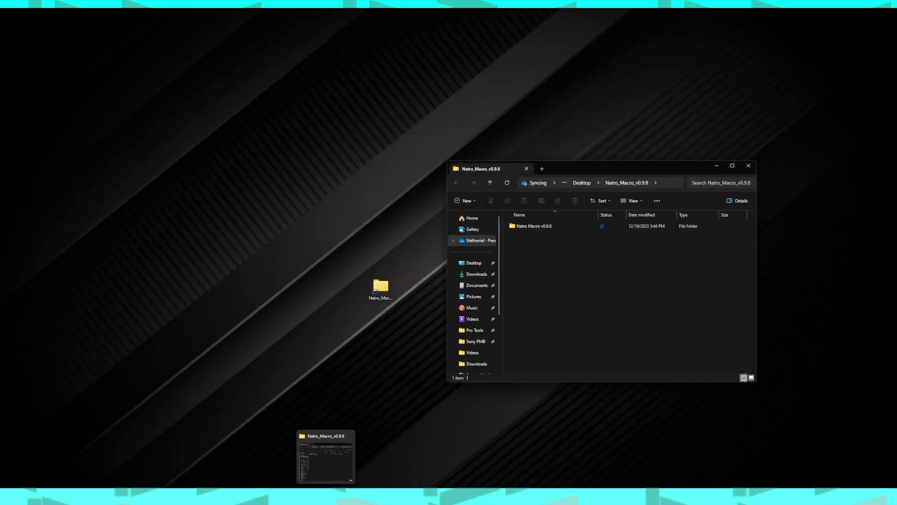
# - Move the inner Natro Macro v0.9.8 folder onto the desktop and delete the emptied Natro_Macro_v0.9.8 folder
pyautogui.click(315, 472)
pyautogui.click(316, 472)
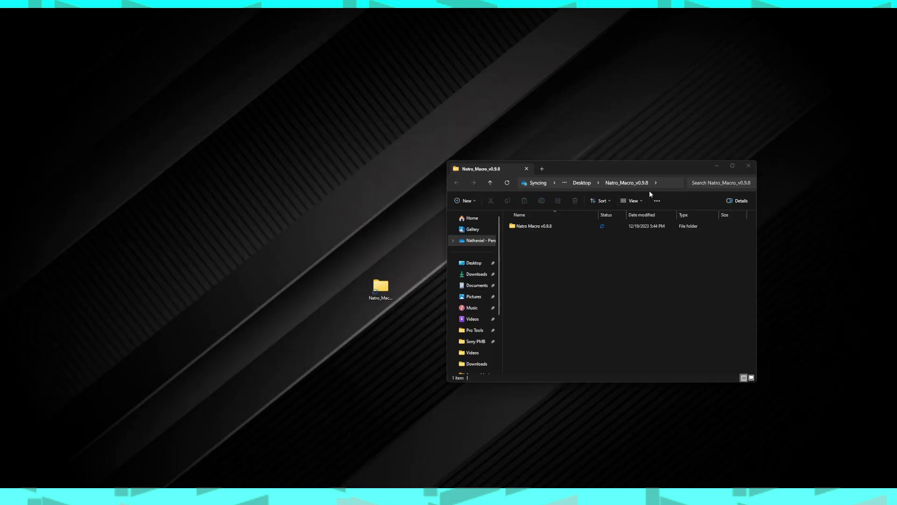
pyautogui.moveTo(542, 229); pyautogui.dragTo(225, 228)
pyautogui.click(388, 287)
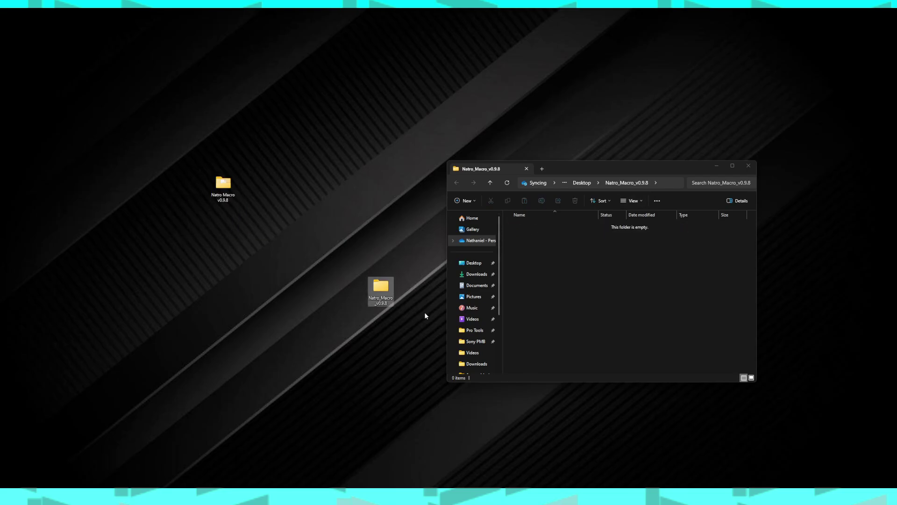
pyautogui.press('Delete')
pyautogui.click(746, 166)
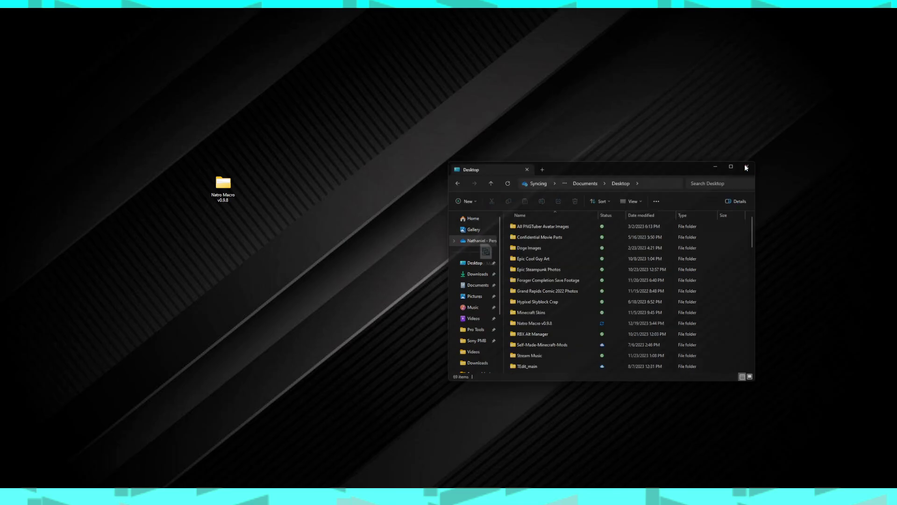
# - Examine the contents of the Natro Macro v0.9.8 folder and reposition its icon near the middle of the desktop
pyautogui.doubleClick(232, 191)
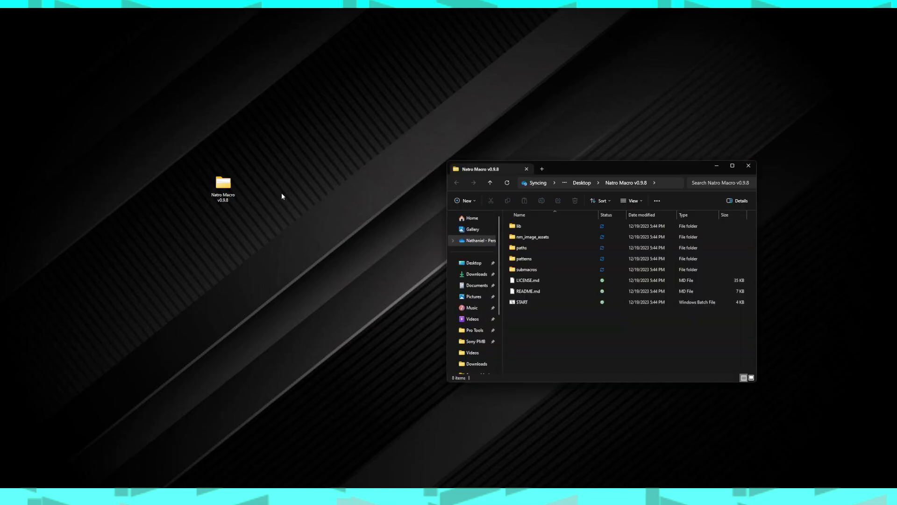
pyautogui.moveTo(234, 187); pyautogui.dragTo(327, 259)
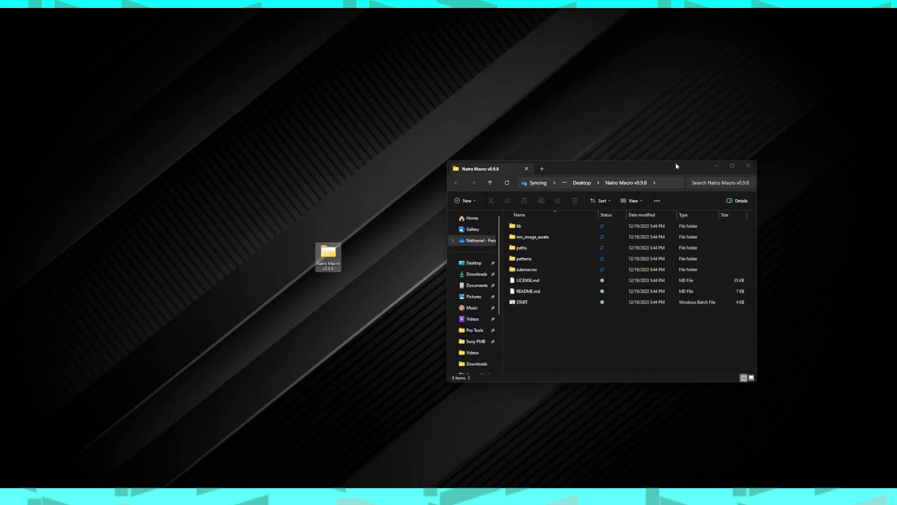
pyautogui.moveTo(674, 162); pyautogui.dragTo(403, 391)
pyautogui.click(490, 256)
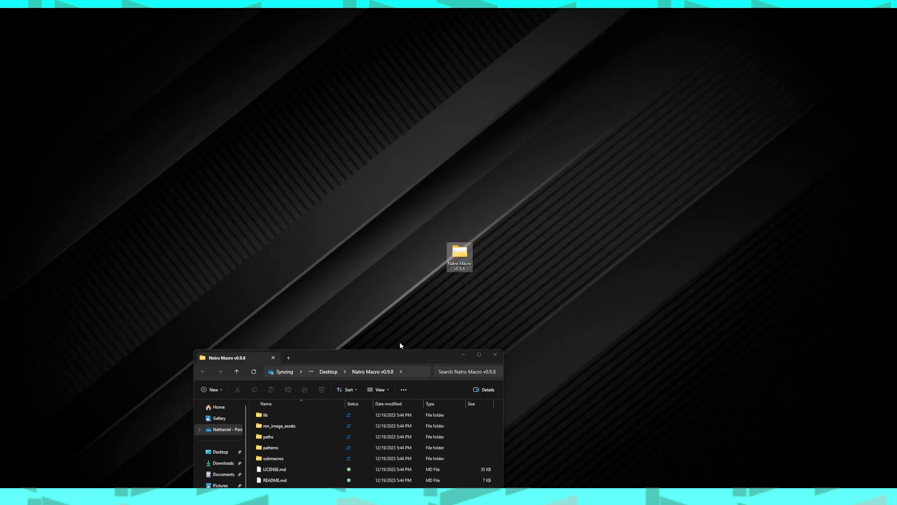
pyautogui.moveTo(400, 351); pyautogui.dragTo(357, 189)
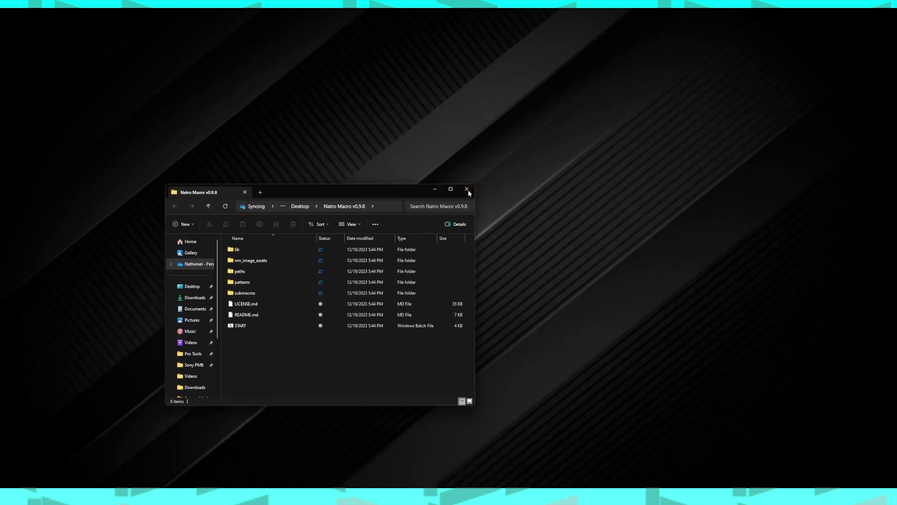
pyautogui.click(467, 189)
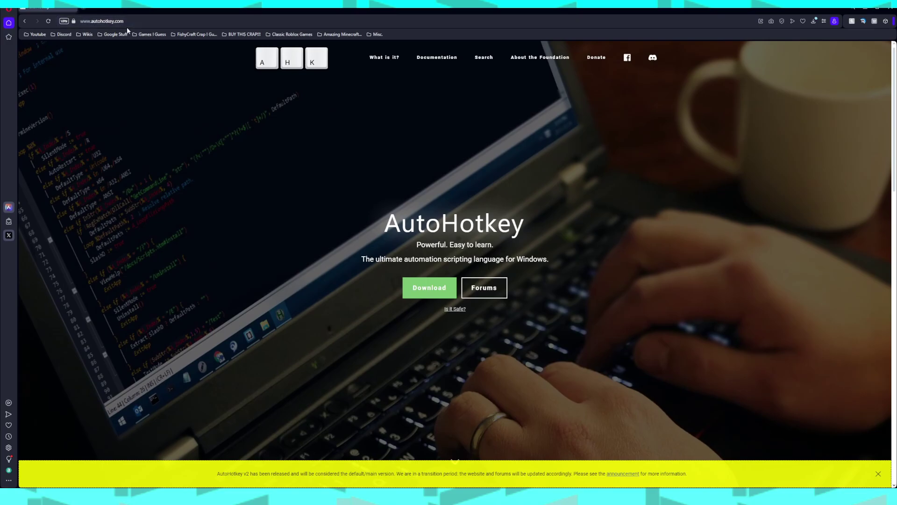
# - Download AutoHotkey v2.0 from its website, saving AutoHotkey_2.0.10_setup in the Downloads folder
pyautogui.click(433, 284)
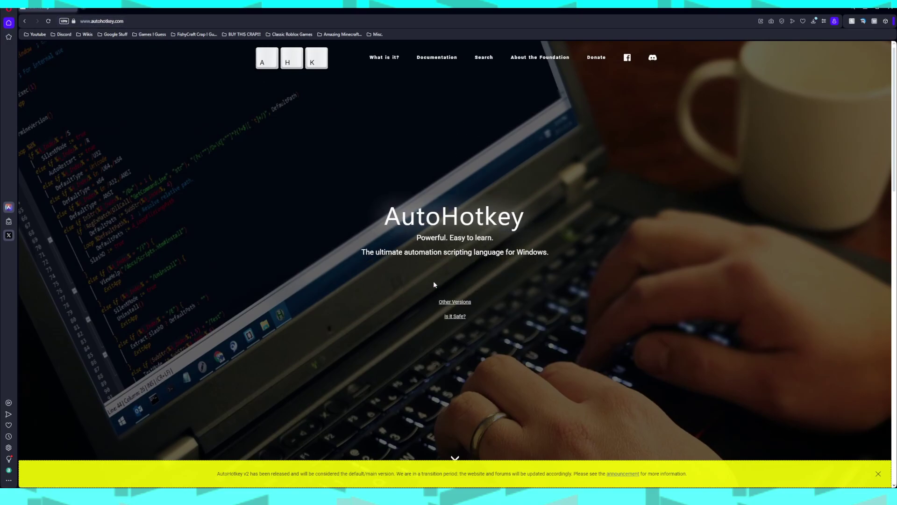
pyautogui.click(403, 285)
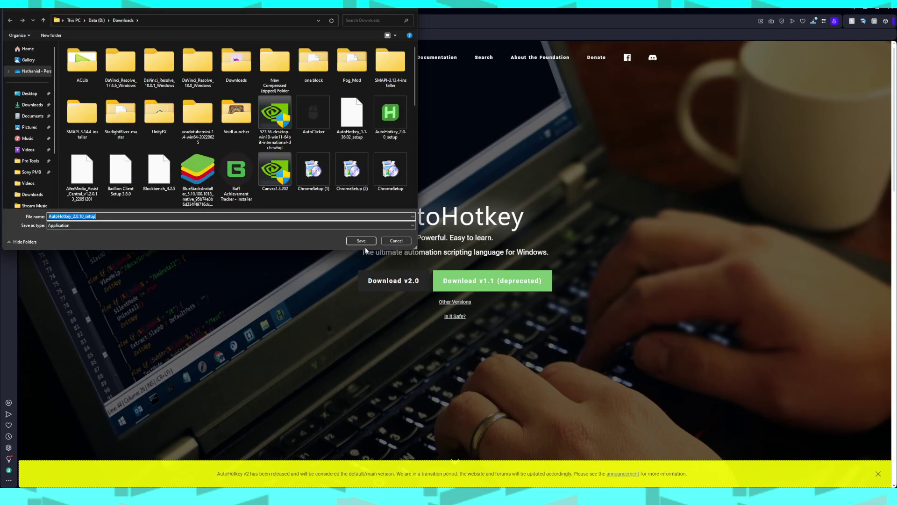
pyautogui.click(362, 241)
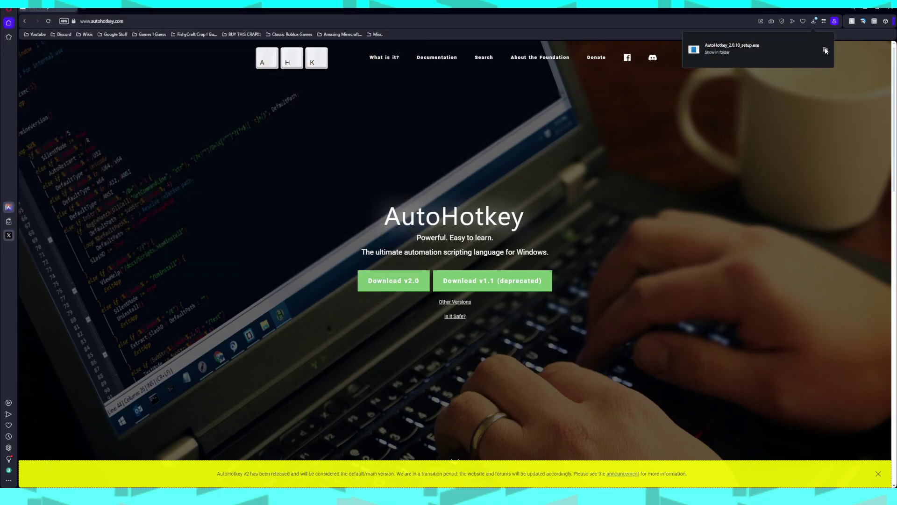
# - Launch the downloaded AutoHotkey v2.0.10 installer and open the selection of its install location
pyautogui.click(825, 50)
pyautogui.hotkey('alt', 'F4')
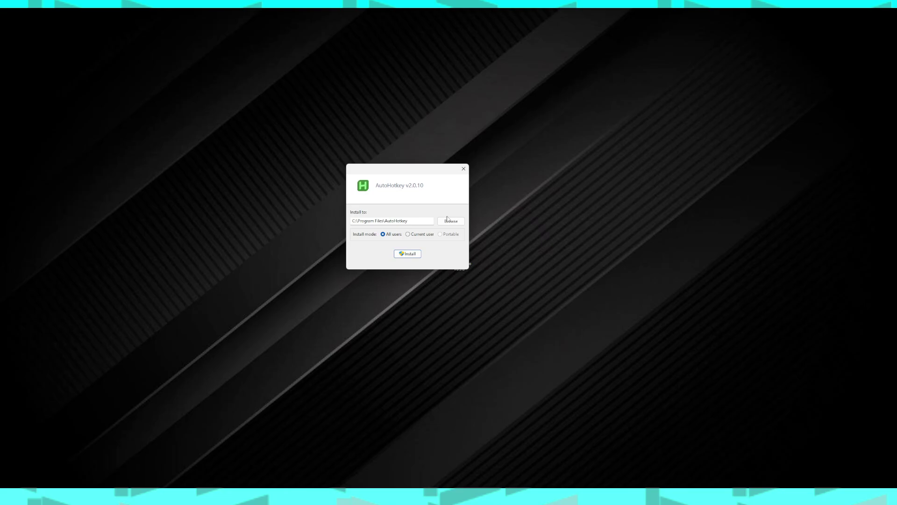
pyautogui.click(451, 221)
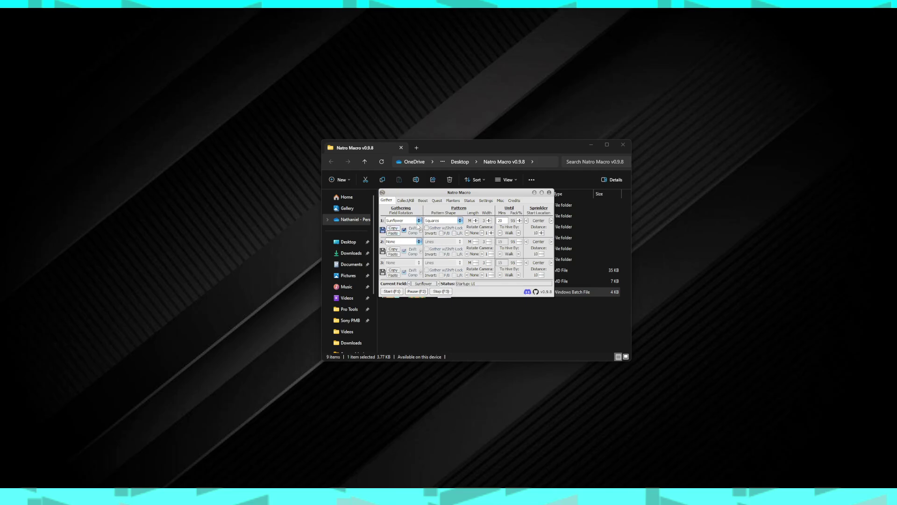
# - Set the first gathering field to Pepper with the e_lol pattern, Shift Lock gathering and drift compensation enabled
pyautogui.click(403, 220)
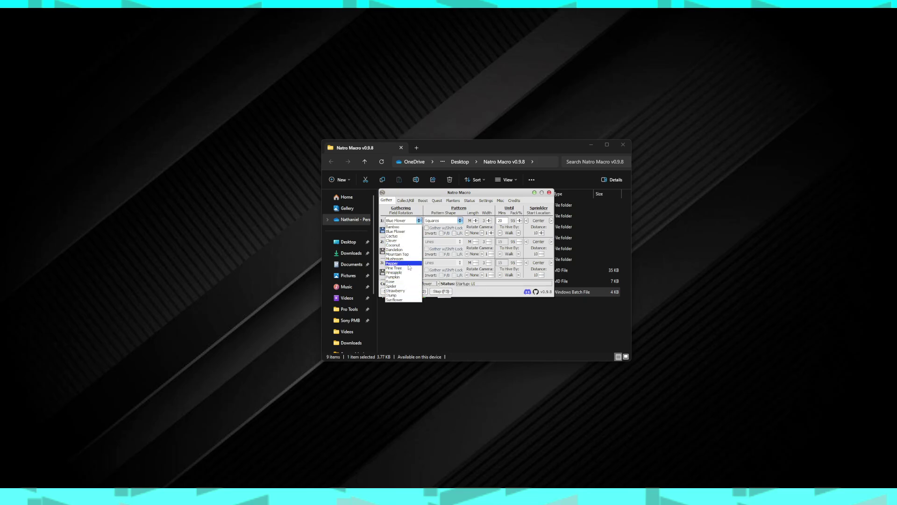
pyautogui.click(407, 263)
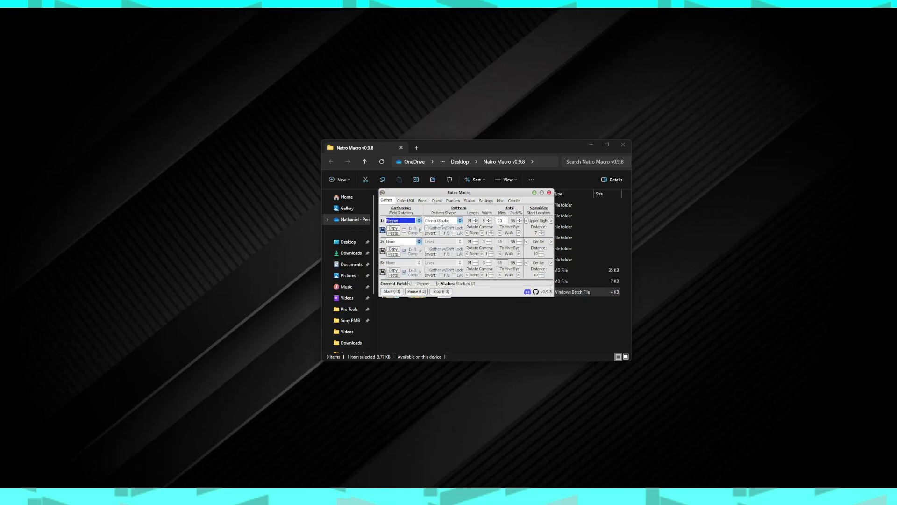
pyautogui.click(439, 221)
pyautogui.click(435, 242)
pyautogui.click(426, 228)
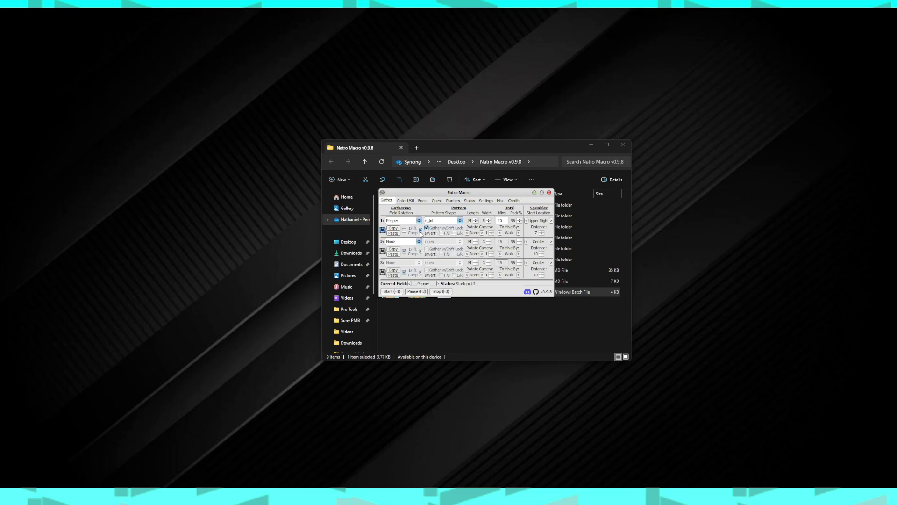
pyautogui.click(404, 230)
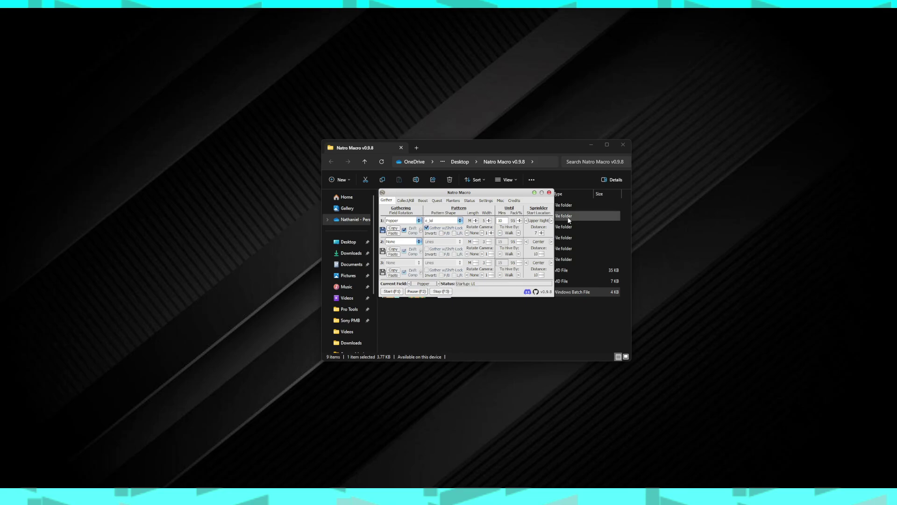
# - Limit Pepper gathering to 20 minutes or 100% pack, with the sprinkler start location at Center and distance 1
pyautogui.write('0')
pyautogui.click(551, 221)
pyautogui.click(550, 221)
pyautogui.click(551, 221)
pyautogui.click(551, 222)
pyautogui.click(551, 221)
pyautogui.click(526, 221)
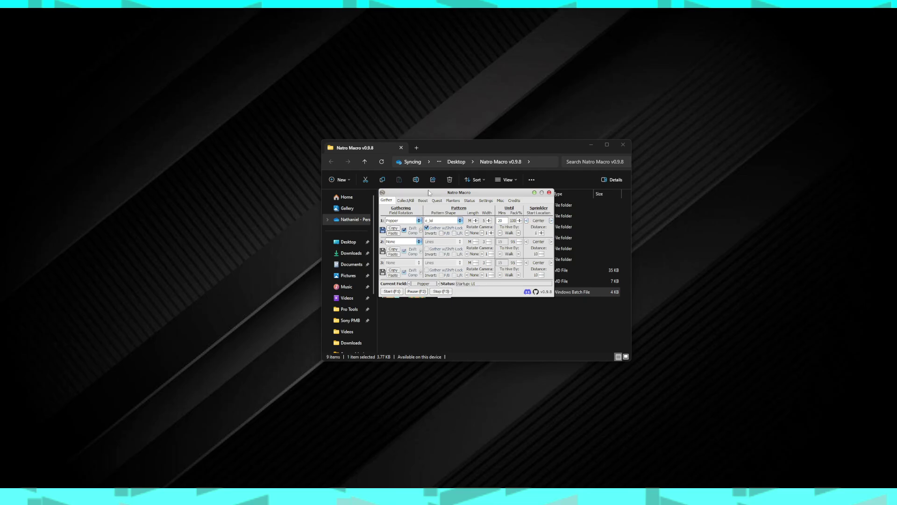
# - Enable Honeystorm collection together with the Strawberry and Royal Jelly dispensers
pyautogui.click(405, 201)
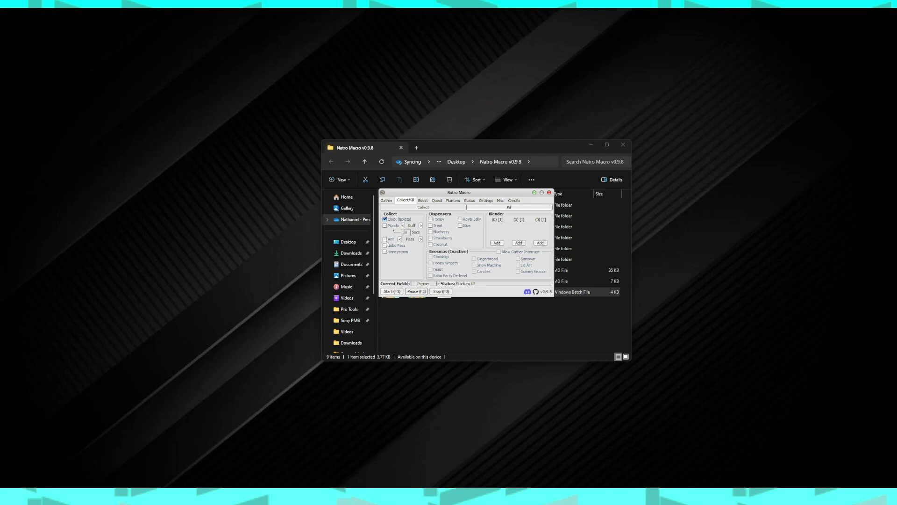
pyautogui.click(385, 252)
pyautogui.click(403, 225)
pyautogui.click(403, 226)
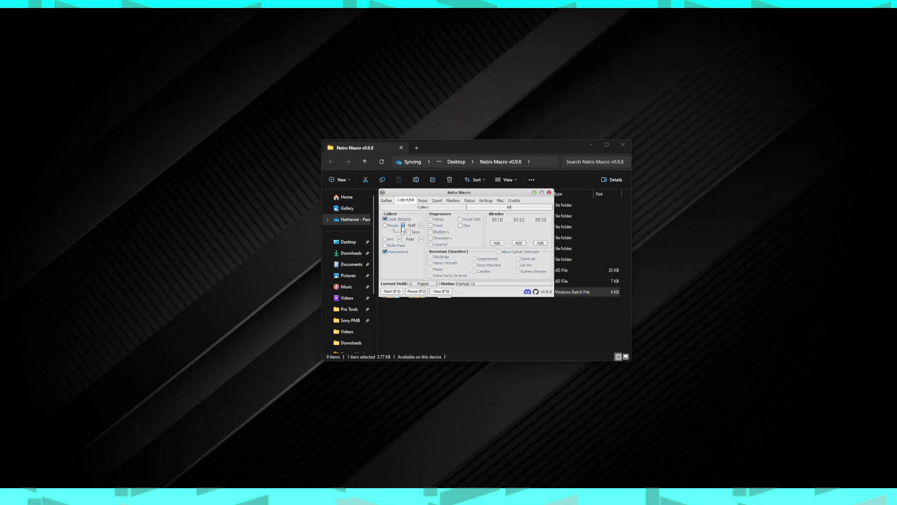
pyautogui.click(447, 237)
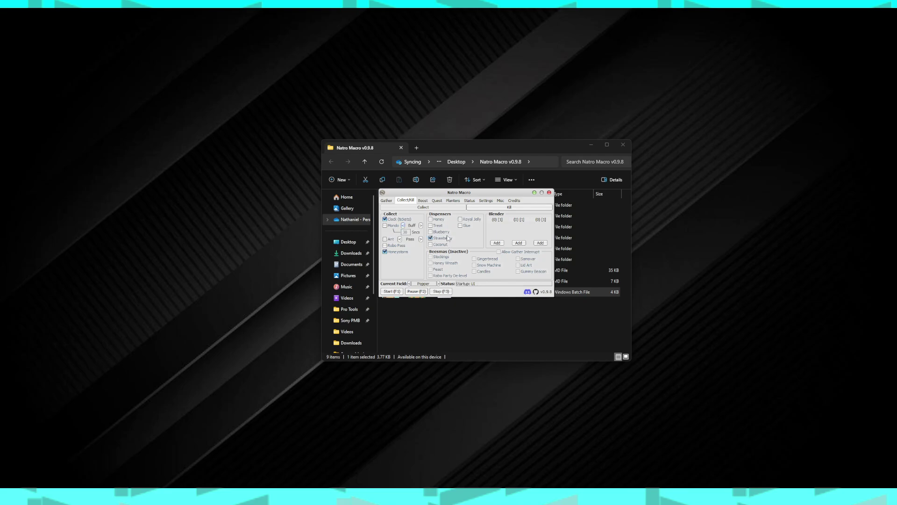
pyautogui.click(468, 220)
# - Enable killing Vicious Bee and deselect the Clover, Spider, Rose, Cactus, Pepper and Mountain Top stinger fields
pyautogui.click(493, 207)
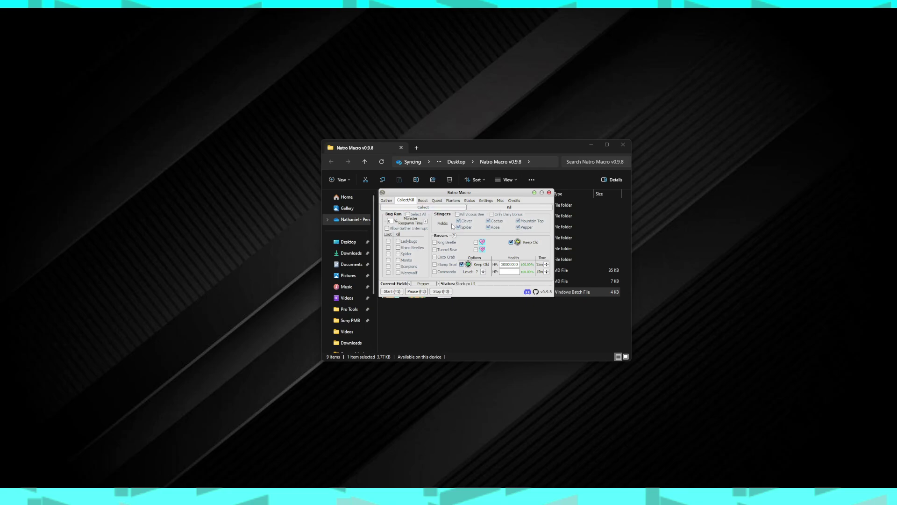
pyautogui.click(457, 214)
pyautogui.click(459, 220)
pyautogui.click(459, 227)
pyautogui.click(488, 227)
pyautogui.click(488, 220)
pyautogui.click(518, 227)
pyautogui.click(518, 221)
pyautogui.click(491, 215)
# - Enable the King Beetle and Tunnel Bear bosses with the extra option beside each, and try enabling Coco Crab
pyautogui.click(434, 242)
pyautogui.click(434, 249)
pyautogui.click(475, 250)
pyautogui.click(475, 242)
pyautogui.click(435, 257)
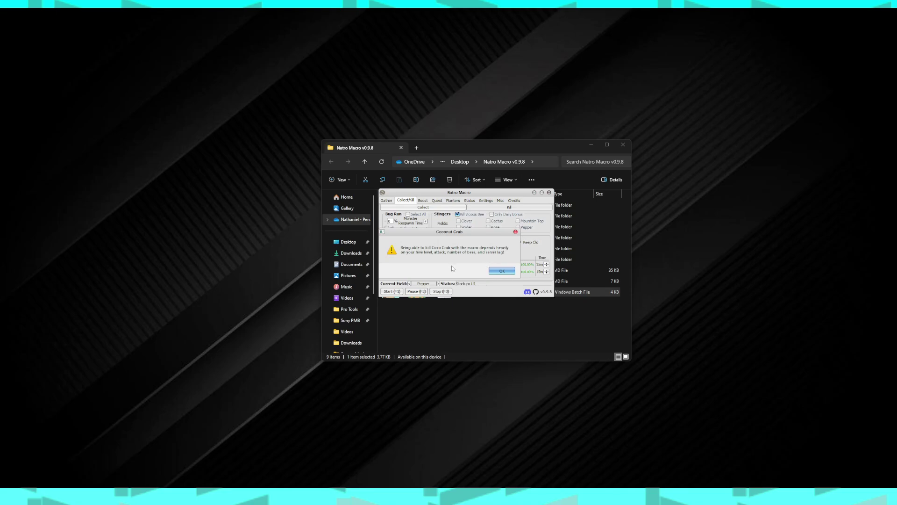
pyautogui.click(499, 271)
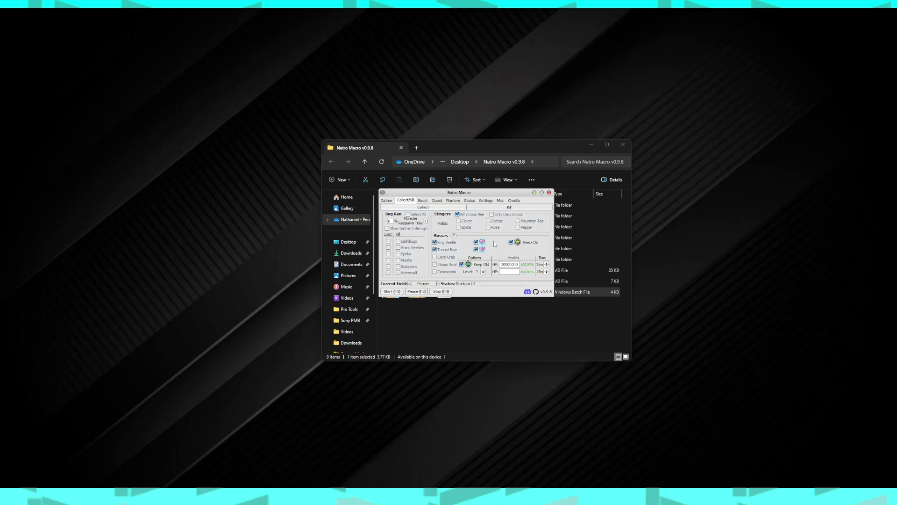
# - Set Red as the first free booster with gathering in boosted fields, and open the first shrine slot's item selection
pyautogui.click(423, 201)
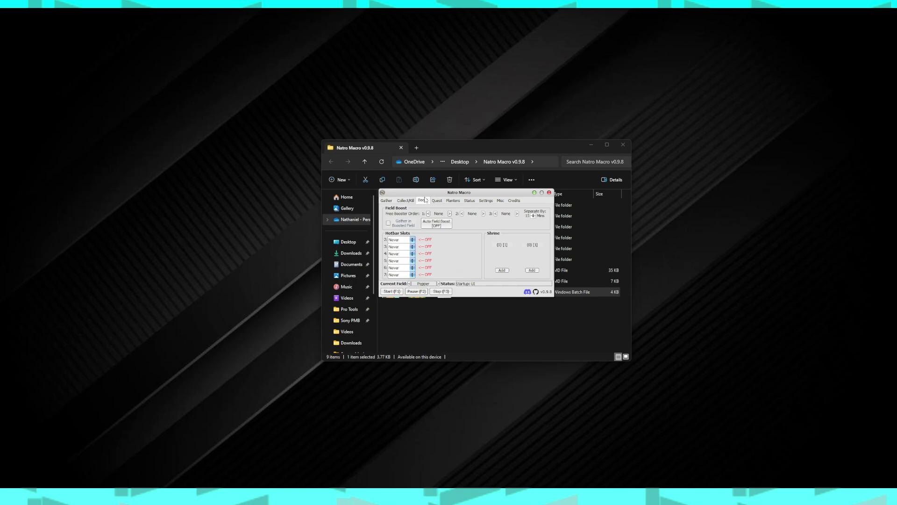
pyautogui.click(389, 223)
pyautogui.click(450, 214)
pyautogui.click(501, 270)
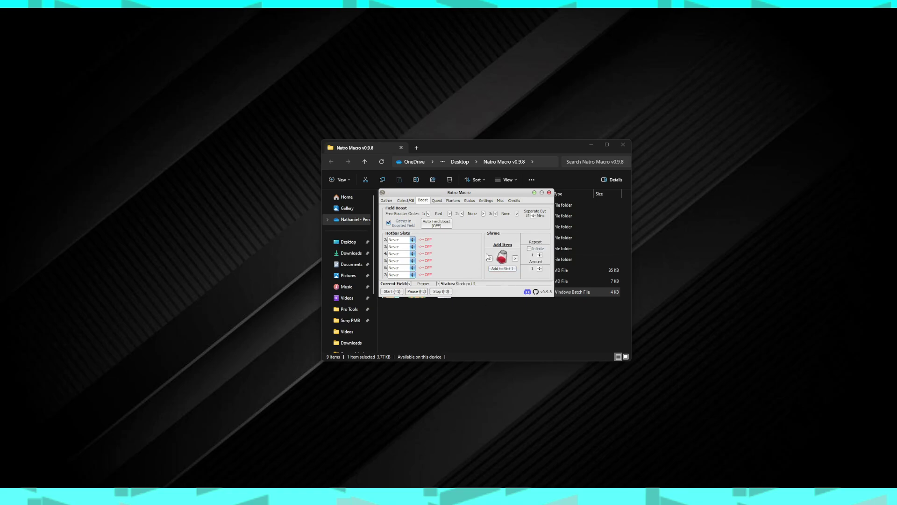
# - Enable Bucko Bee quests, acknowledge the Ant Pass notice, and adjust the quest gather limit
pyautogui.click(435, 201)
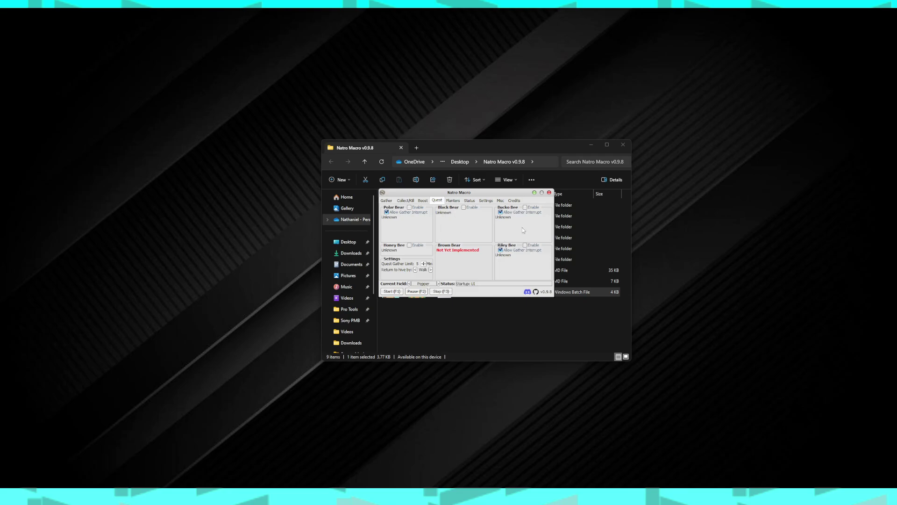
pyautogui.click(524, 207)
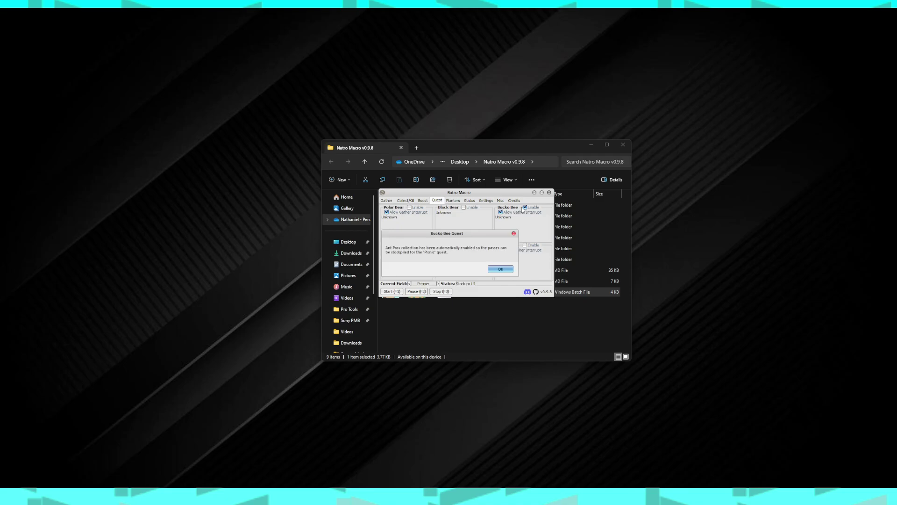
pyautogui.click(501, 269)
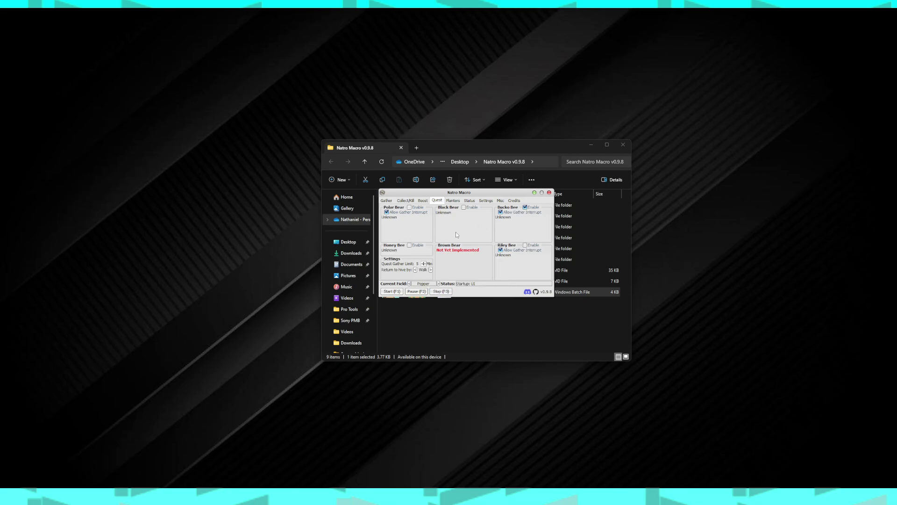
pyautogui.click(424, 262)
# - Set planters to manual mode and assign a Heat Treated planter in the Strawberry field to slot 1 of cycle 1
pyautogui.click(453, 202)
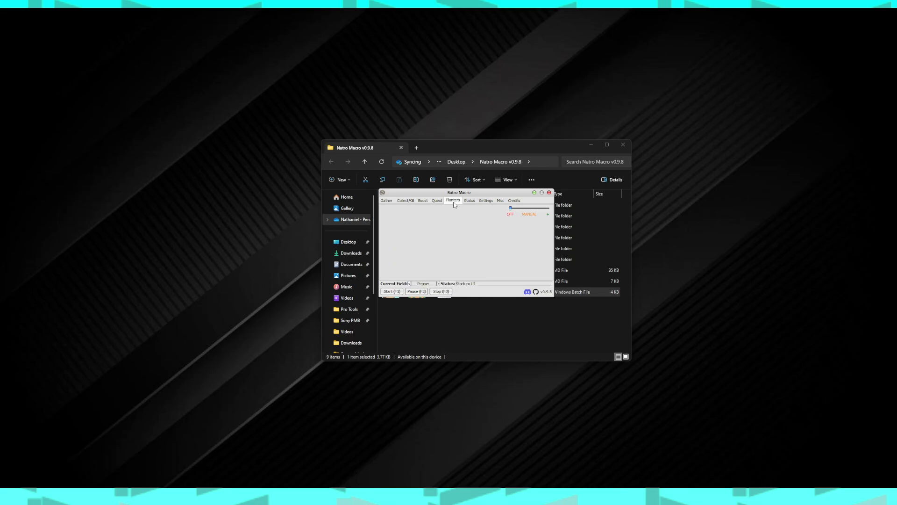
pyautogui.click(529, 209)
pyautogui.click(545, 209)
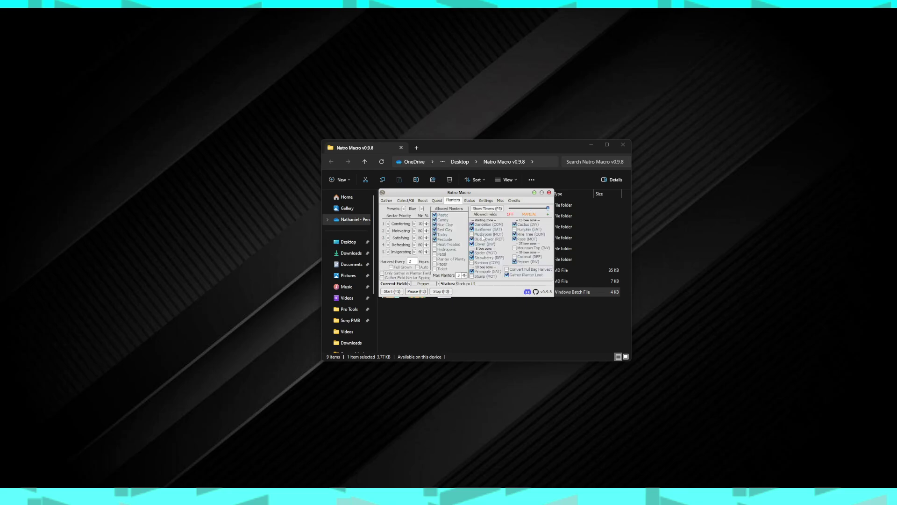
pyautogui.click(529, 210)
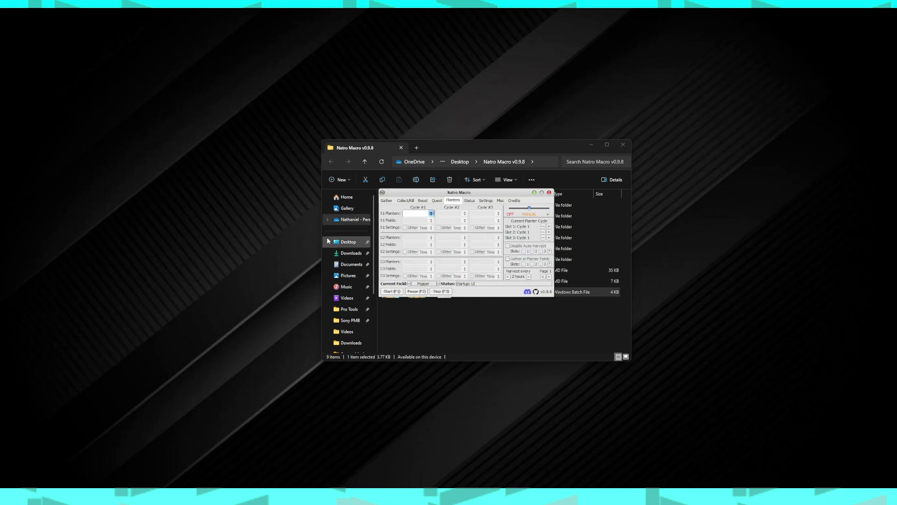
pyautogui.click(413, 214)
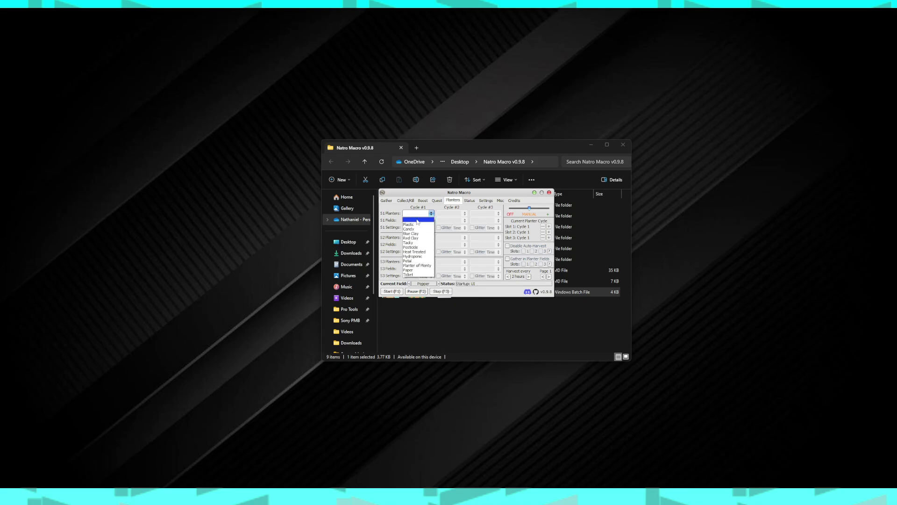
pyautogui.click(424, 253)
pyautogui.click(422, 221)
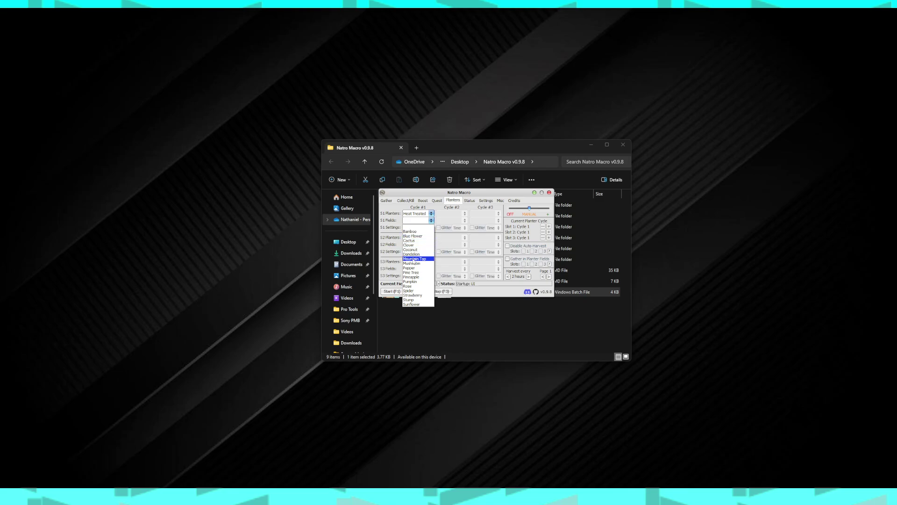
pyautogui.click(413, 295)
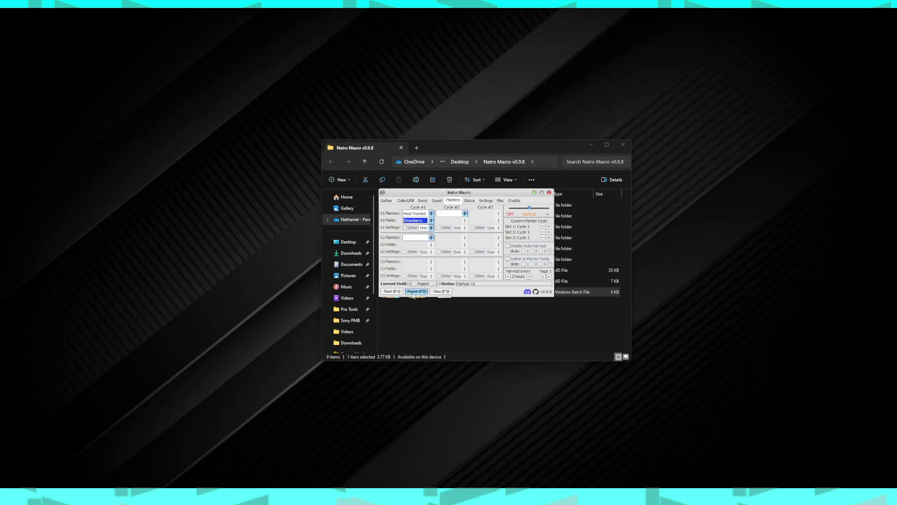
# - Assign cycle 1 planters: Hydroponic in Bamboo for slot 2 and Petal in Pumpkin for slot 3
pyautogui.click(420, 238)
pyautogui.click(414, 280)
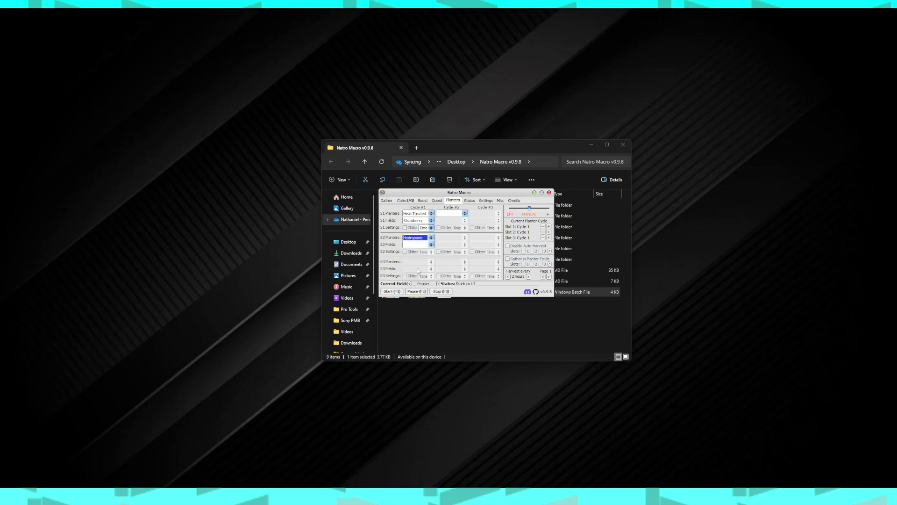
pyautogui.click(411, 247)
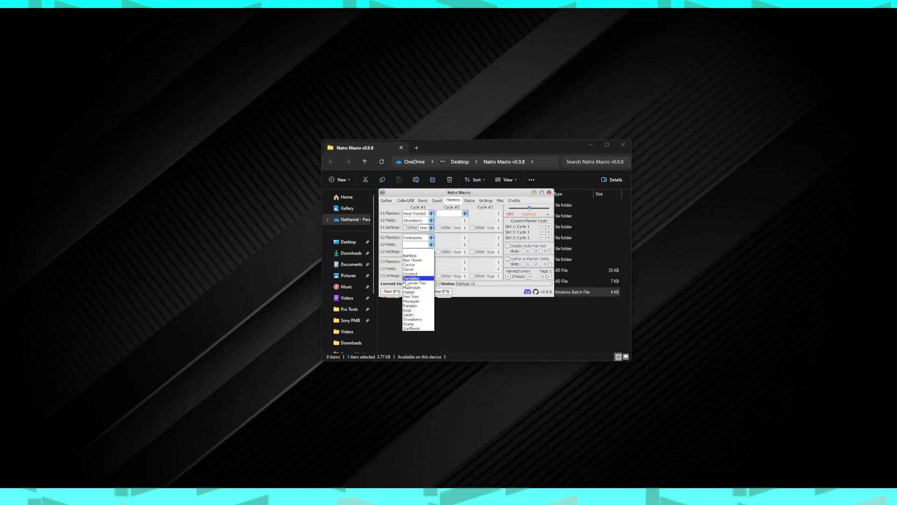
pyautogui.click(407, 256)
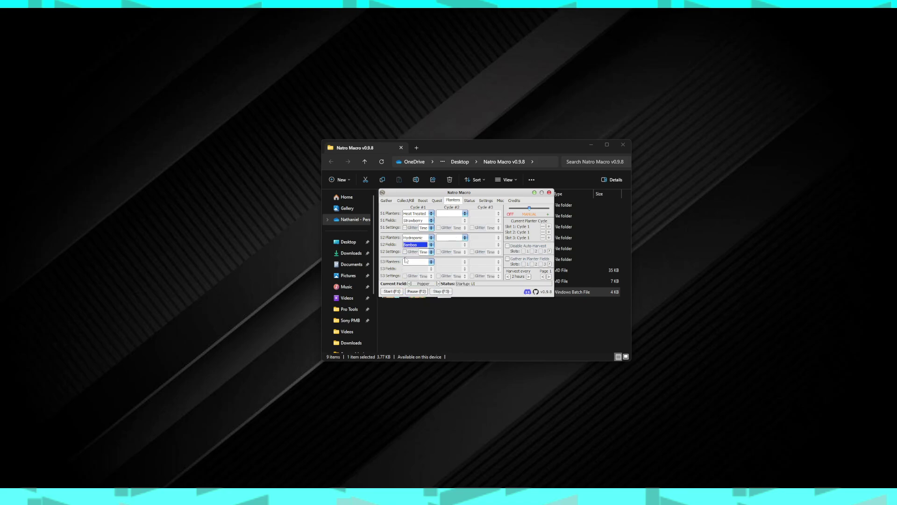
pyautogui.click(409, 262)
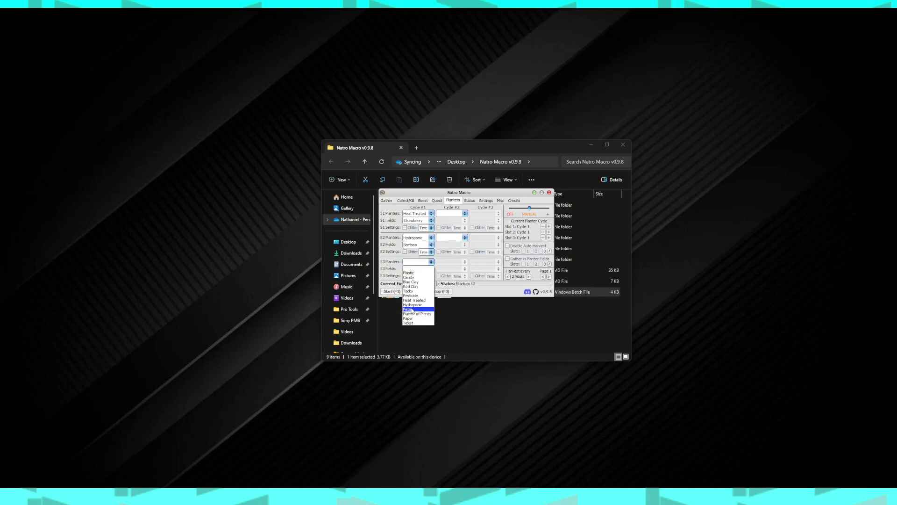
pyautogui.click(412, 315)
pyautogui.click(409, 268)
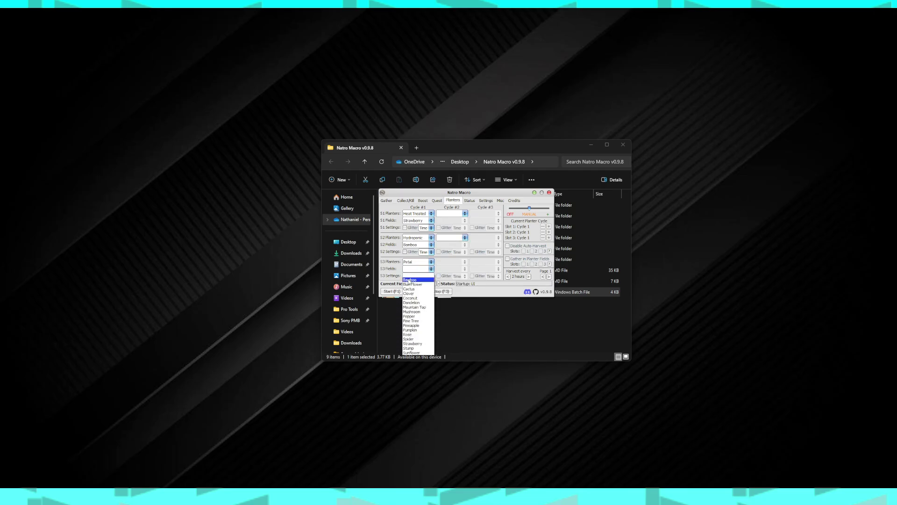
pyautogui.click(412, 330)
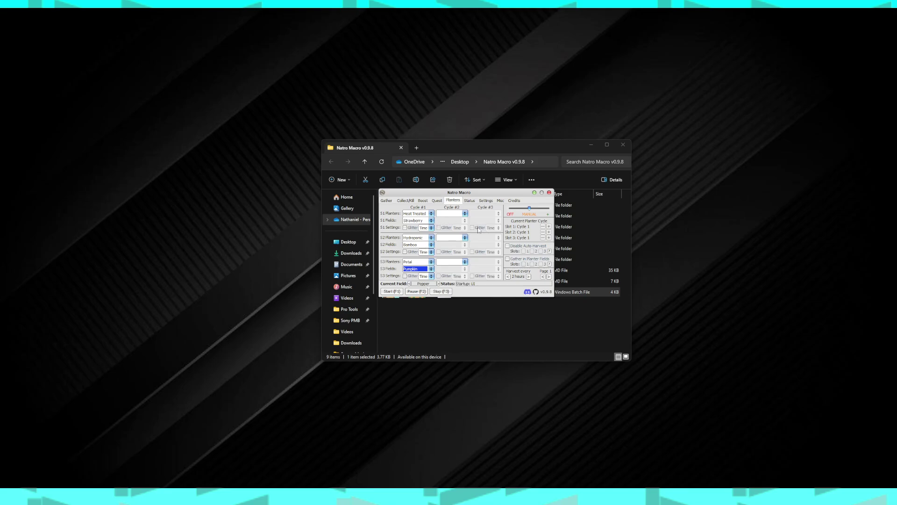
# - Show the macro's status page, close the macro folder window, and switch to the Natro Macro Discord server in the browser
pyautogui.click(470, 201)
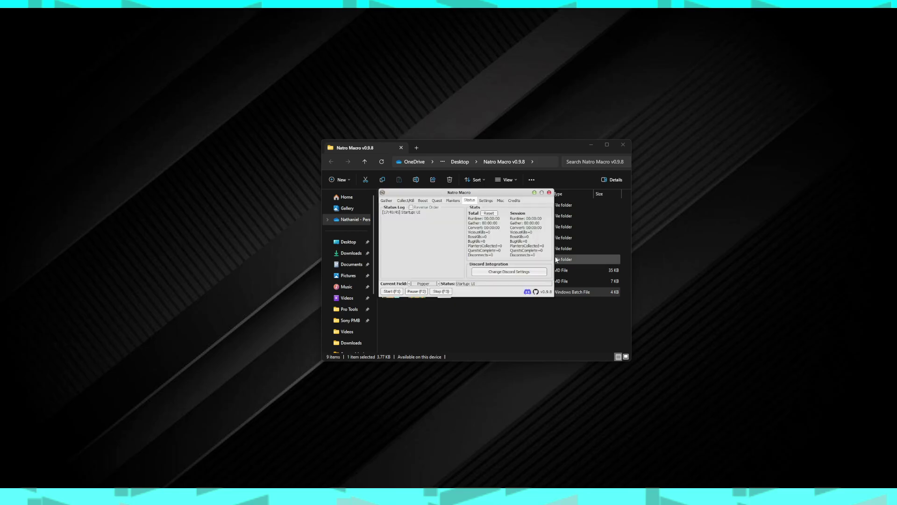
pyautogui.click(623, 144)
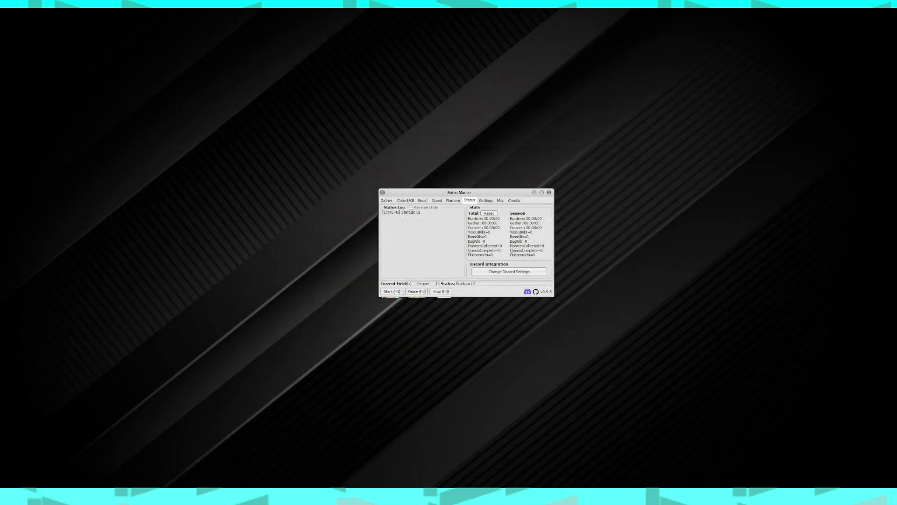
pyautogui.moveTo(388, 459)
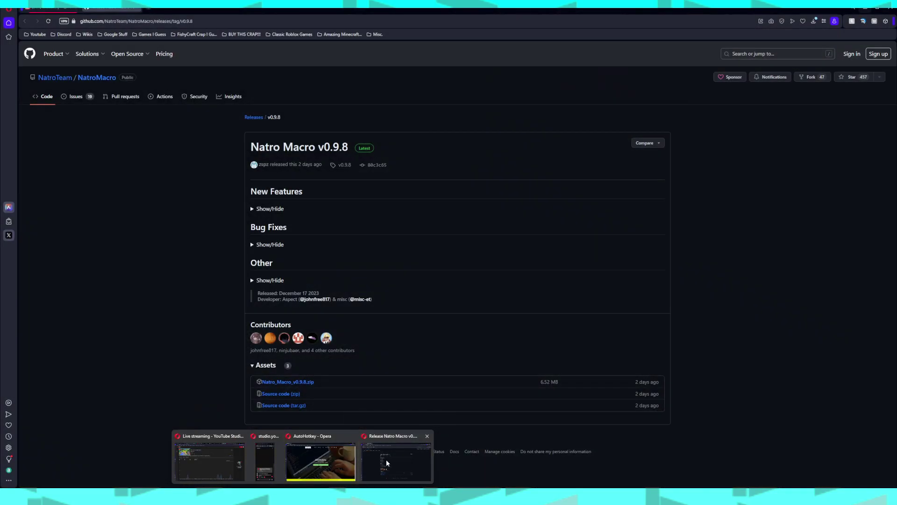
pyautogui.click(386, 459)
pyautogui.click(51, 9)
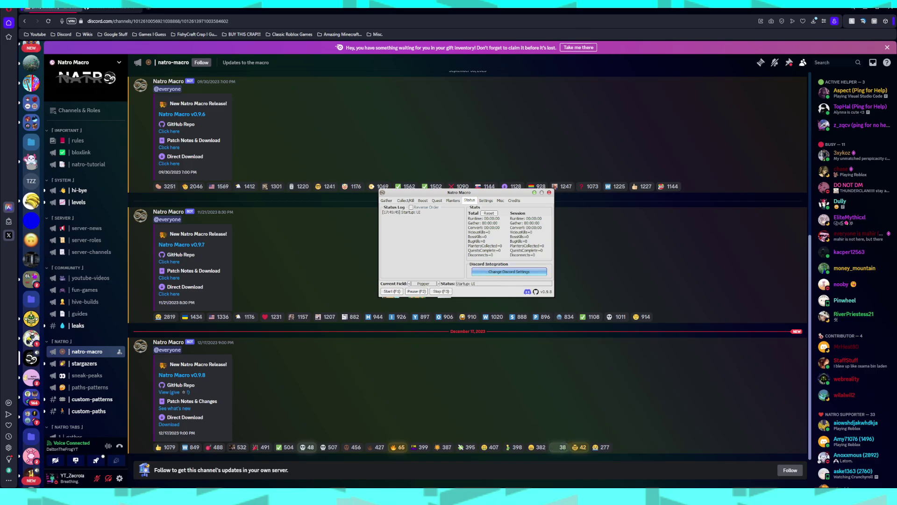
# - Enable the Discord webhook URL, screenshots and user ID pings, including the Unexpected Deaths, Emergency Balloon and Daily Honey LB options
pyautogui.click(490, 199)
pyautogui.click(484, 231)
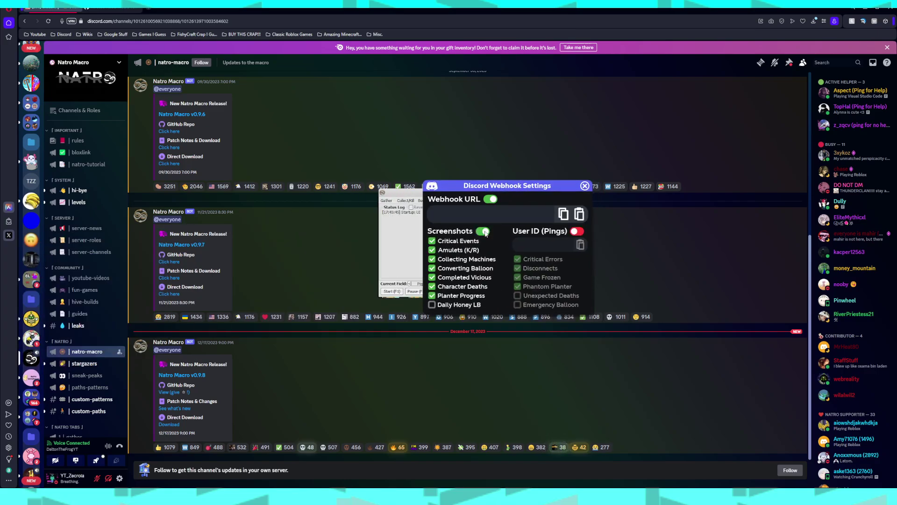
pyautogui.click(578, 230)
pyautogui.click(517, 296)
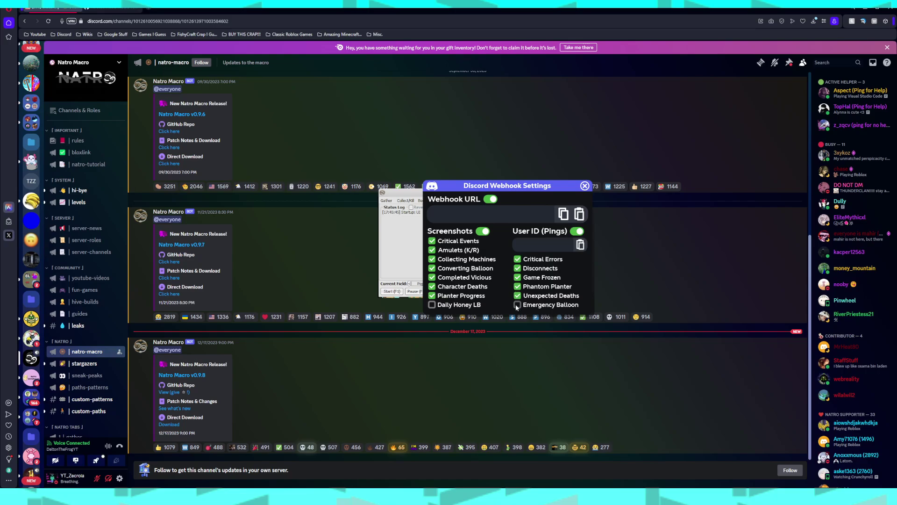
pyautogui.click(518, 305)
pyautogui.click(432, 305)
# - Look through the Natro Macro Discord server's channel list, including its macro section guides and help channels
pyautogui.click(542, 159)
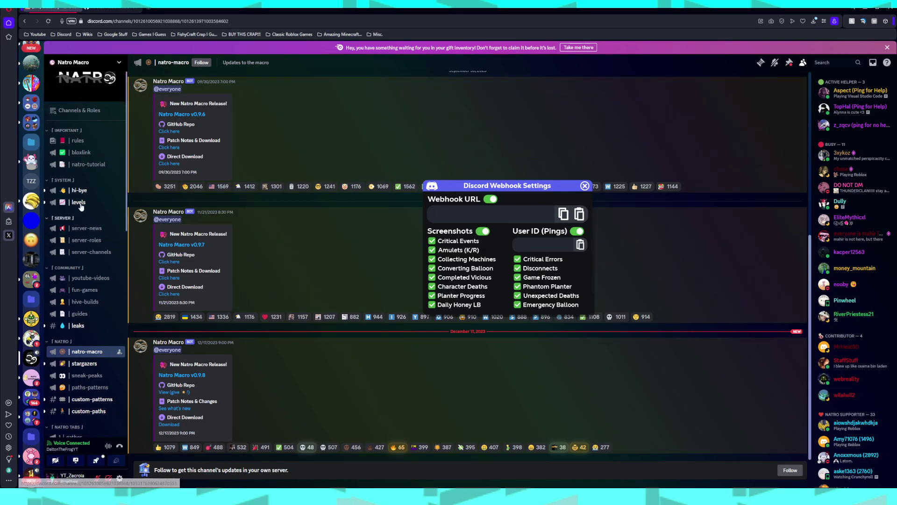
pyautogui.scroll(-5, 82, 201)
pyautogui.scroll(-4, 76, 187)
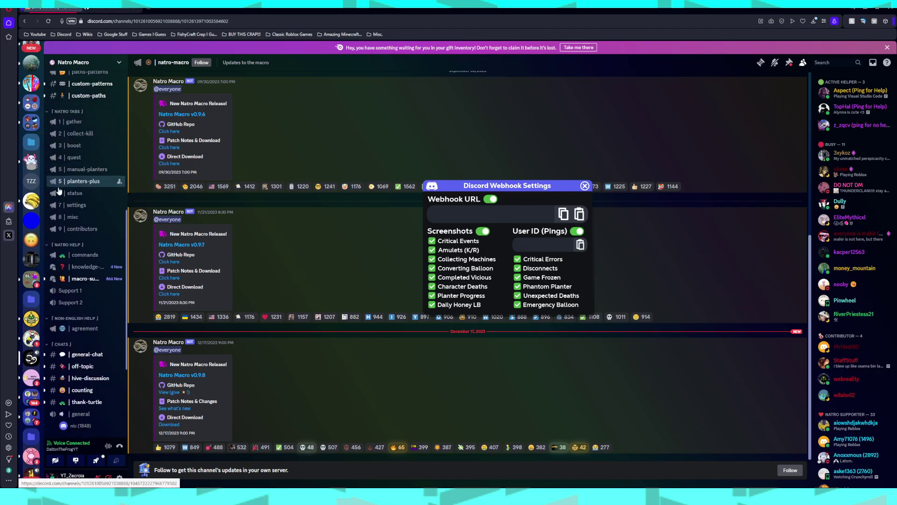
pyautogui.scroll(-3, 68, 213)
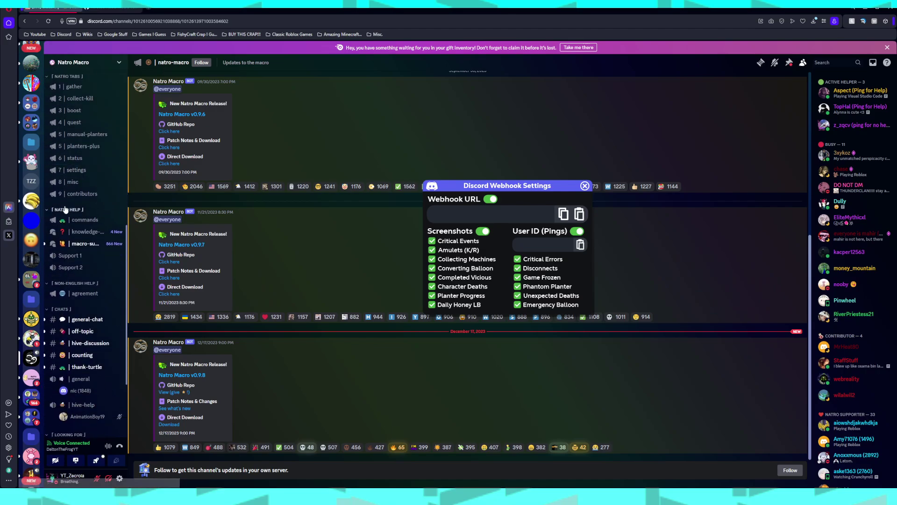
pyautogui.scroll(-1, 57, 201)
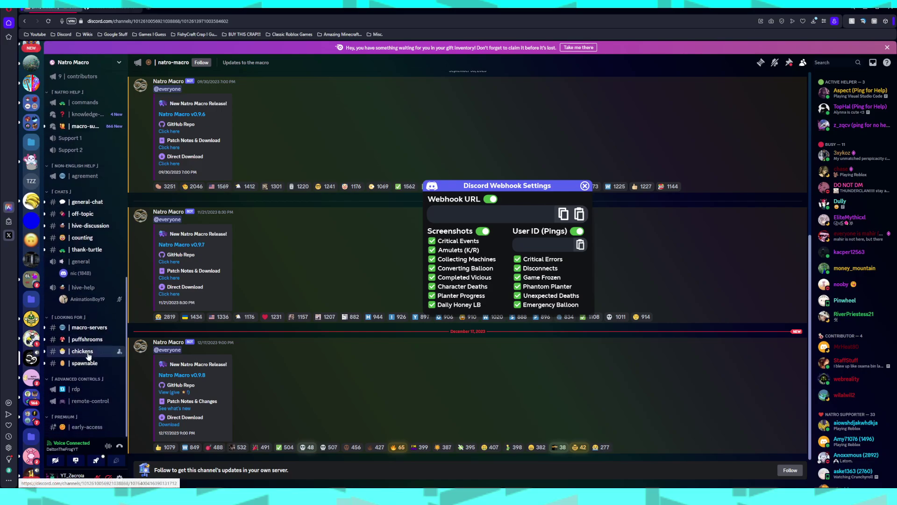
pyautogui.scroll(4, 88, 356)
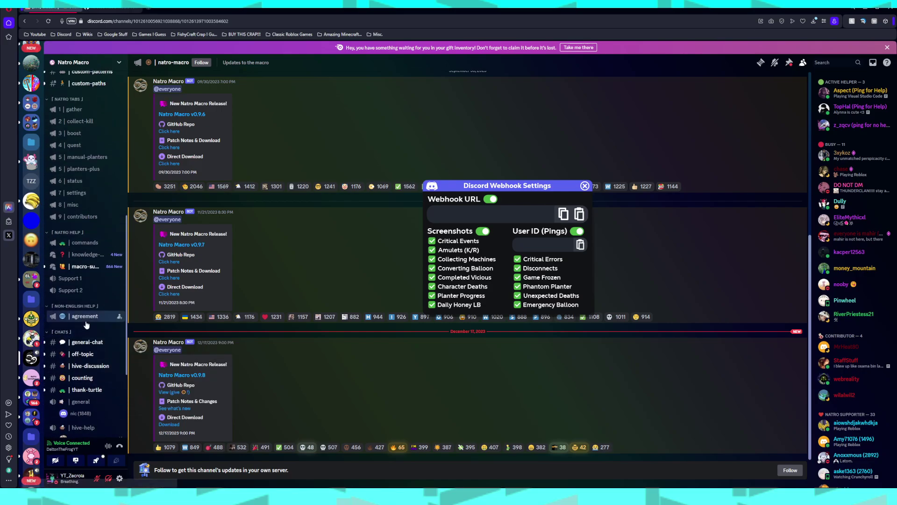
pyautogui.scroll(4, 86, 324)
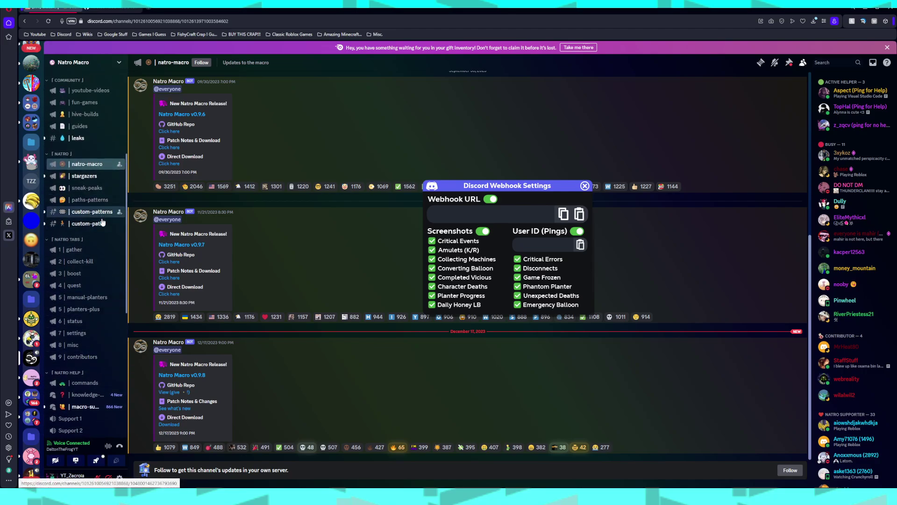
pyautogui.scroll(6, 103, 223)
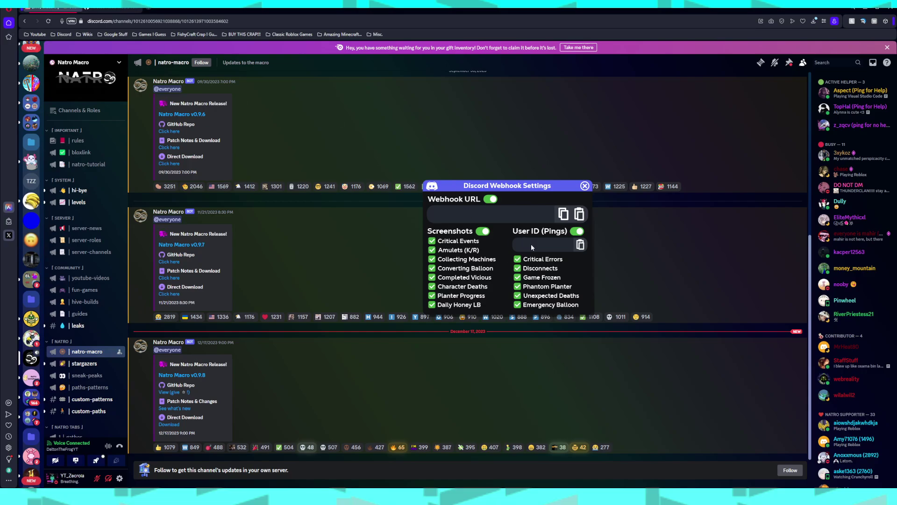
# - Paste the Discord user ID into the webhook ping settings
pyautogui.click(579, 245)
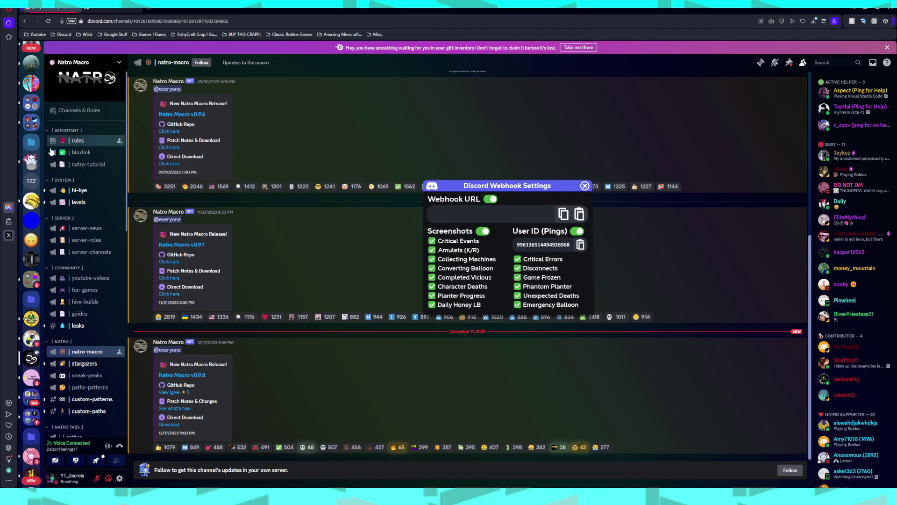
# - View the natro-statuses channel in the fan Discord server and enlarge its 15:00:00 Hourly Report image
pyautogui.click(31, 160)
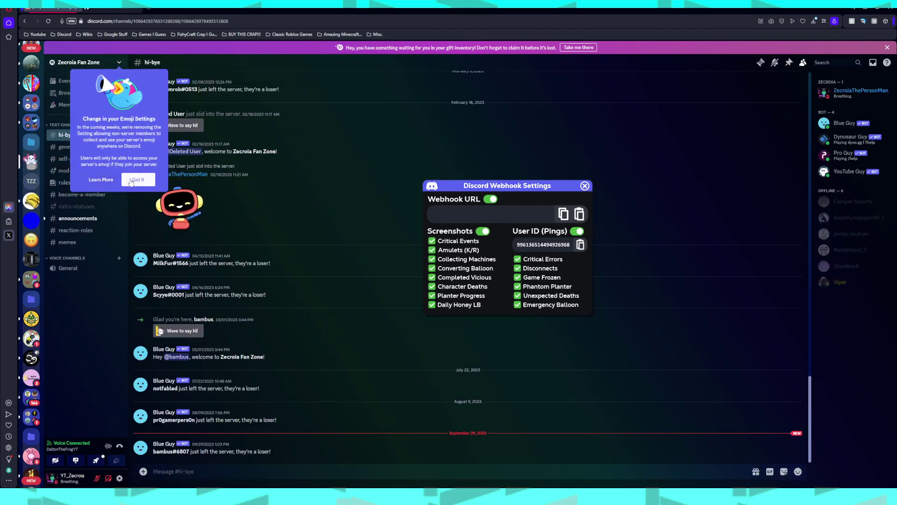
pyautogui.click(103, 179)
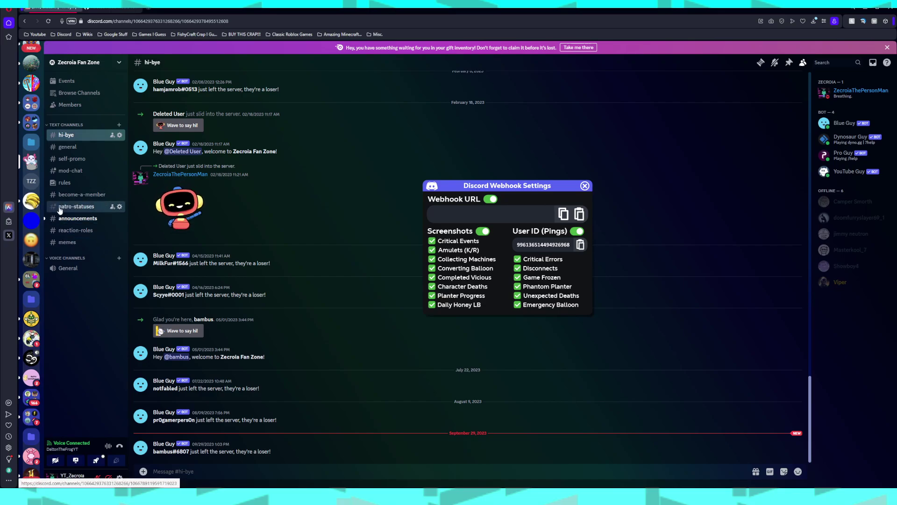
pyautogui.click(77, 206)
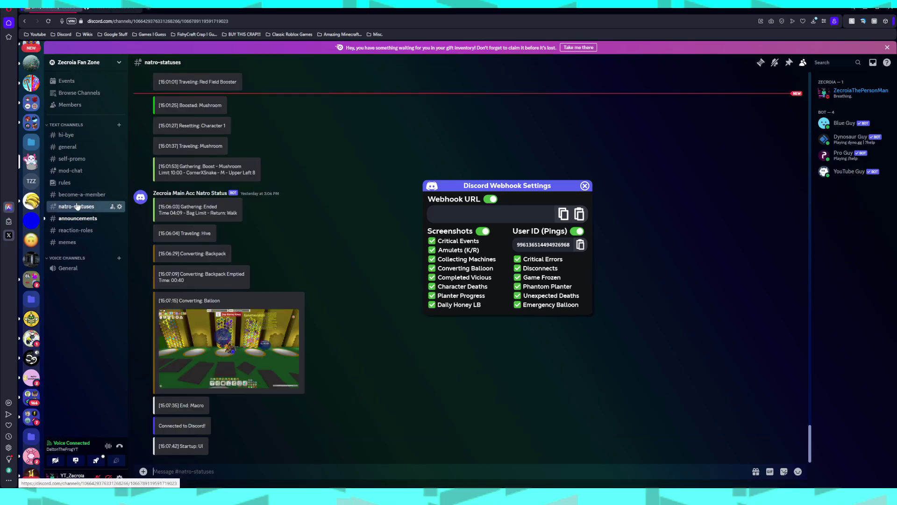
pyautogui.scroll(5, 248, 216)
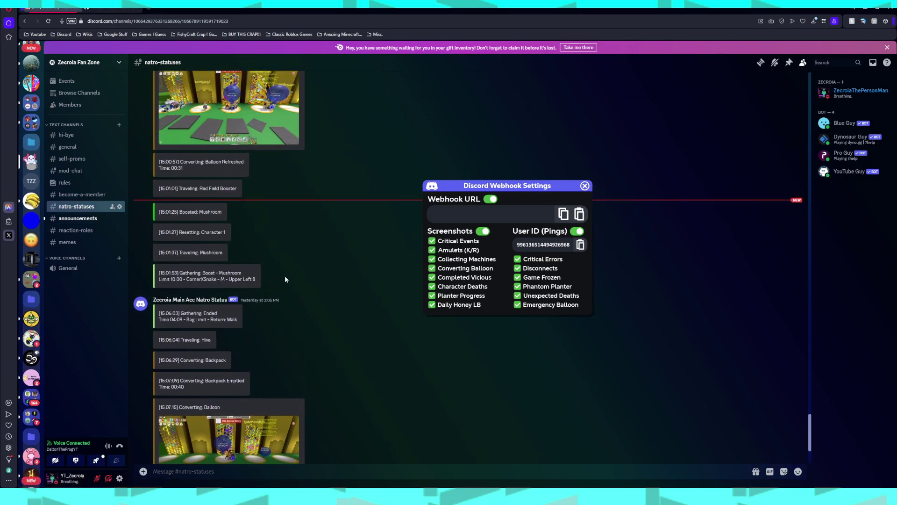
pyautogui.scroll(3, 234, 234)
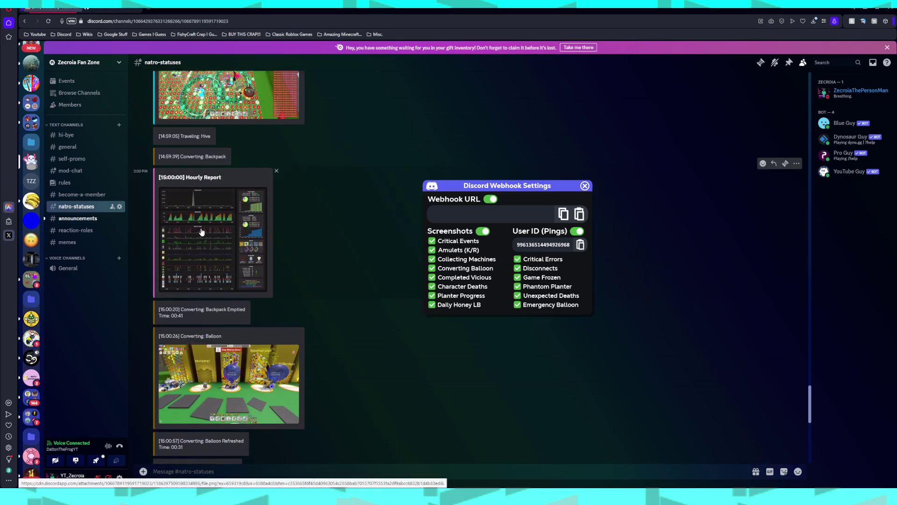
pyautogui.click(205, 233)
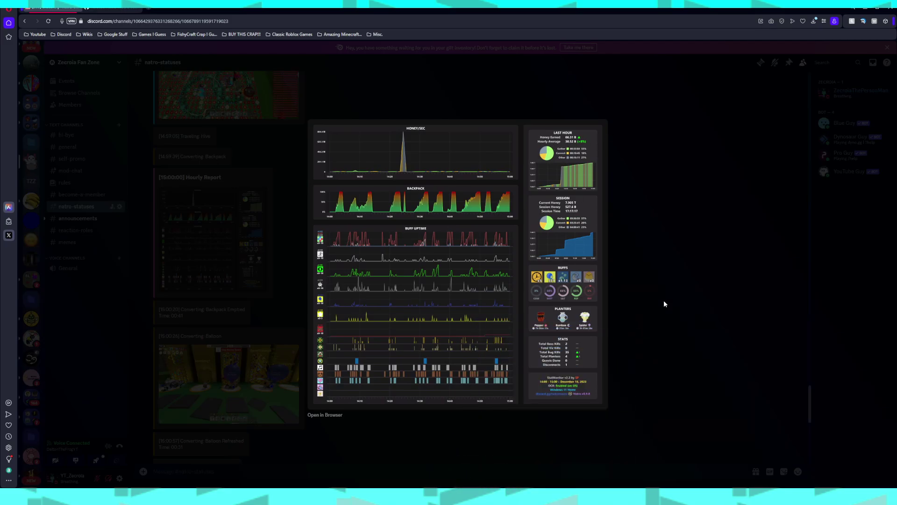
# - Look through the recent natro-statuses messages and enlarge the screenshot posted with the Converting: Balloon status
pyautogui.click(621, 300)
pyautogui.scroll(-3, 283, 290)
pyautogui.click(229, 311)
pyautogui.click(839, 199)
pyautogui.scroll(-10, 533, 229)
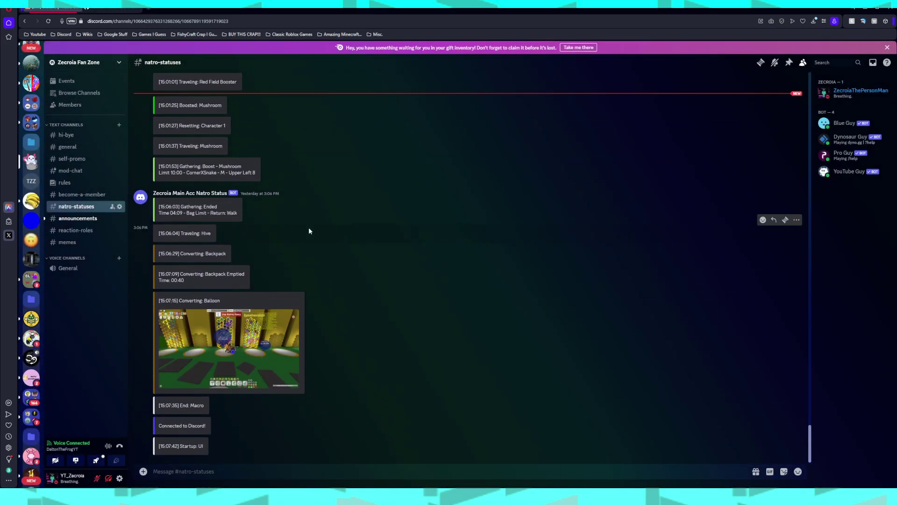
pyautogui.scroll(15, 364, 304)
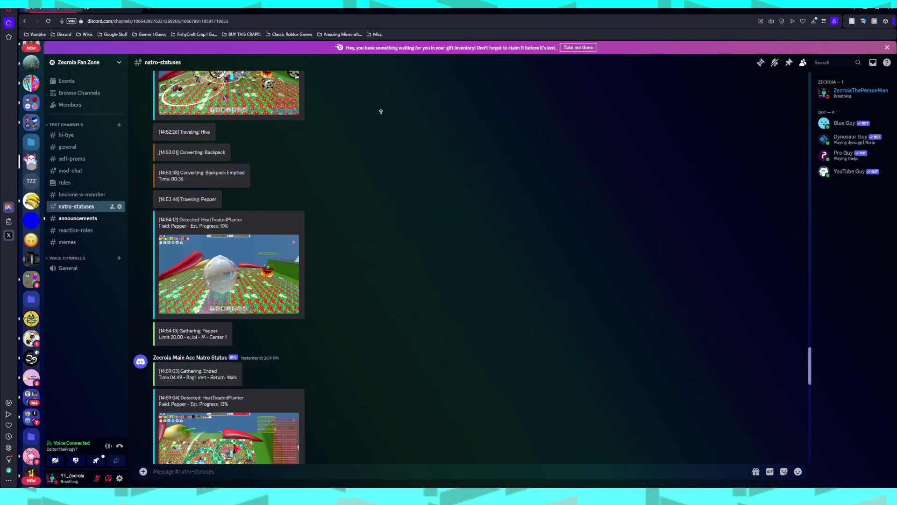
pyautogui.scroll(-10, 379, 114)
pyautogui.scroll(-3, 326, 412)
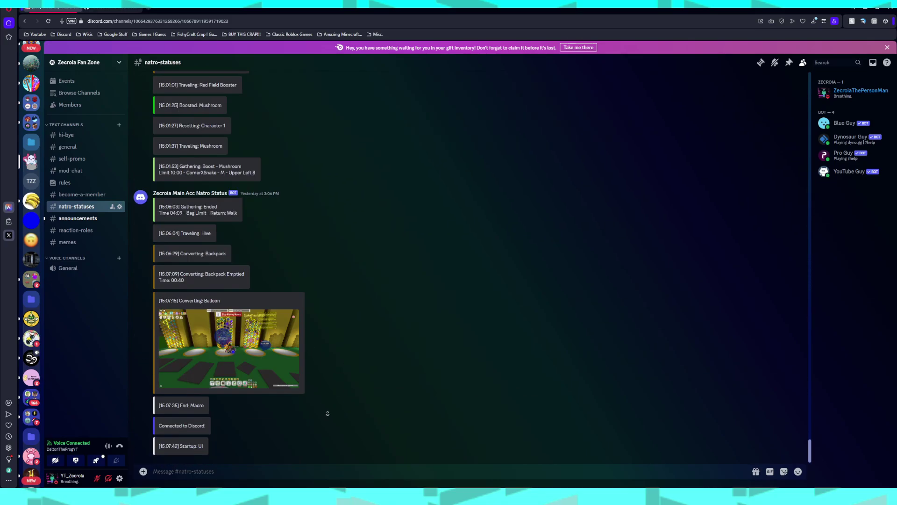
pyautogui.click(233, 355)
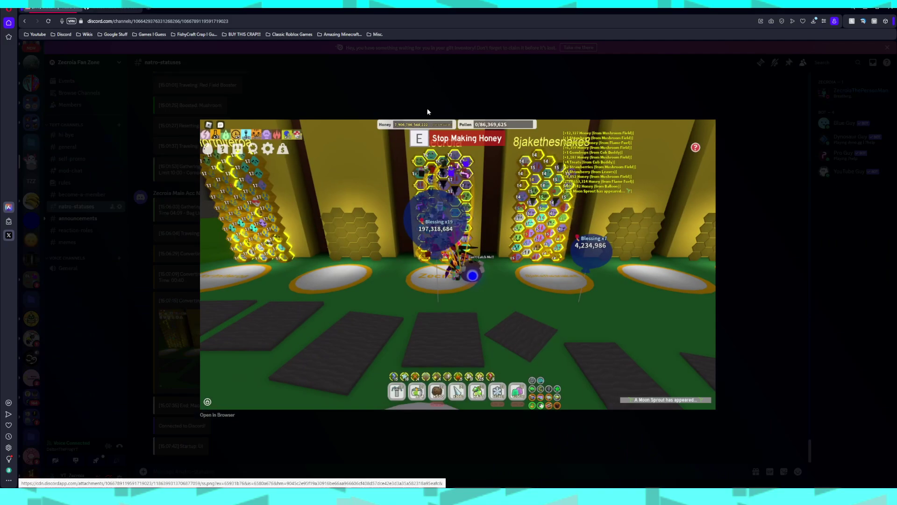
pyautogui.click(358, 100)
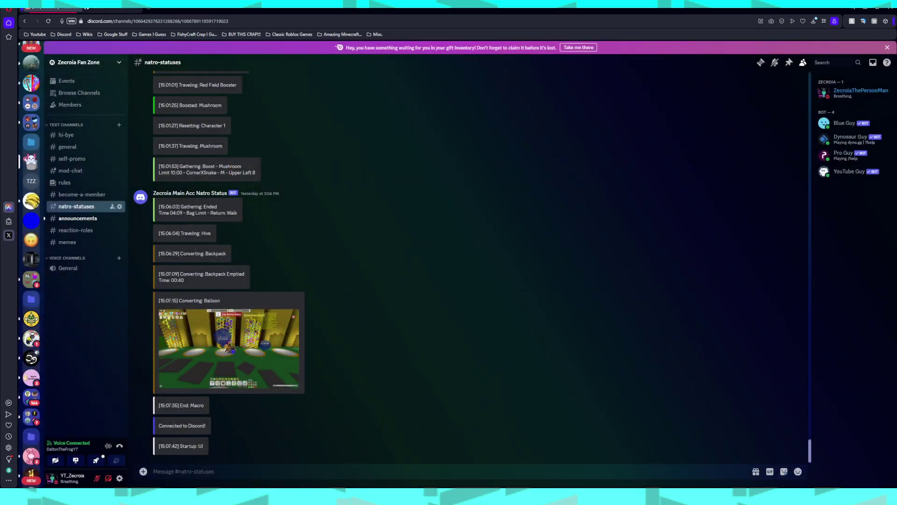
# - Open the natro-statuses channel's webhook list in its integration settings and move the Discord Webhook Settings window clear of it
pyautogui.moveTo(494, 330); pyautogui.dragTo(418, 211)
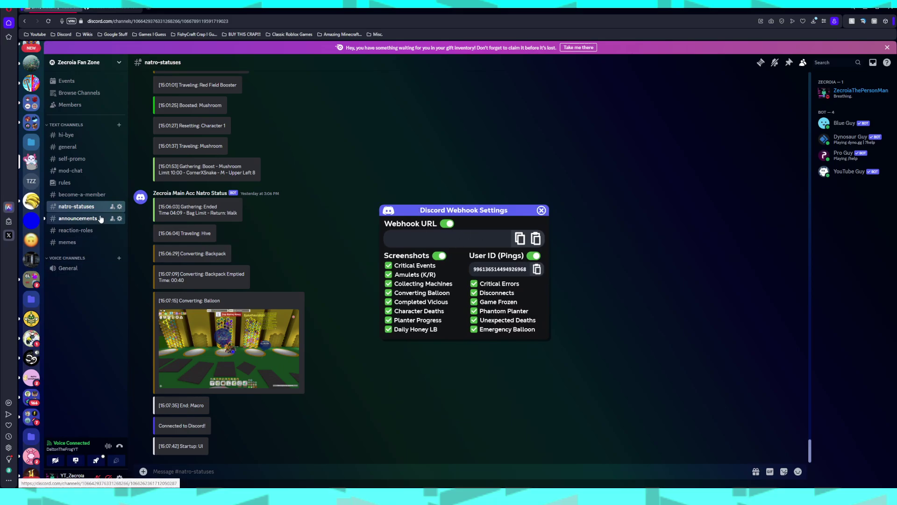
pyautogui.click(120, 206)
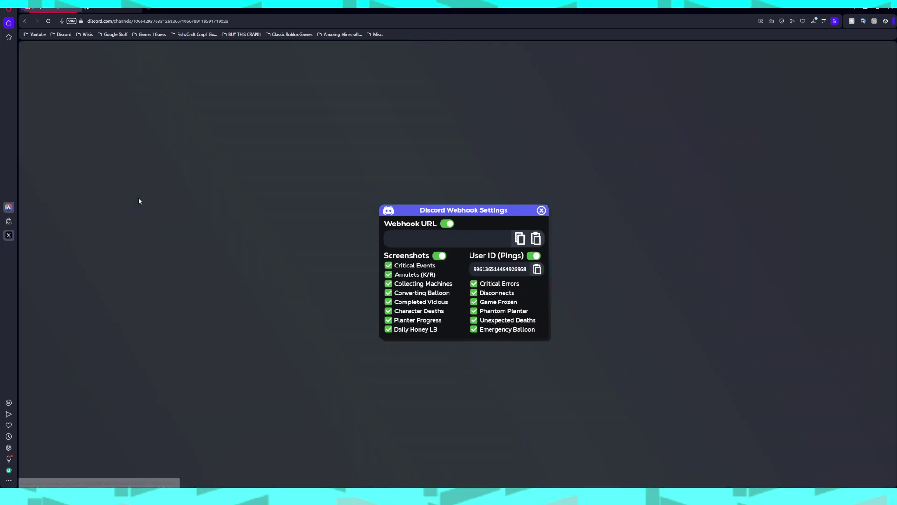
pyautogui.click(301, 111)
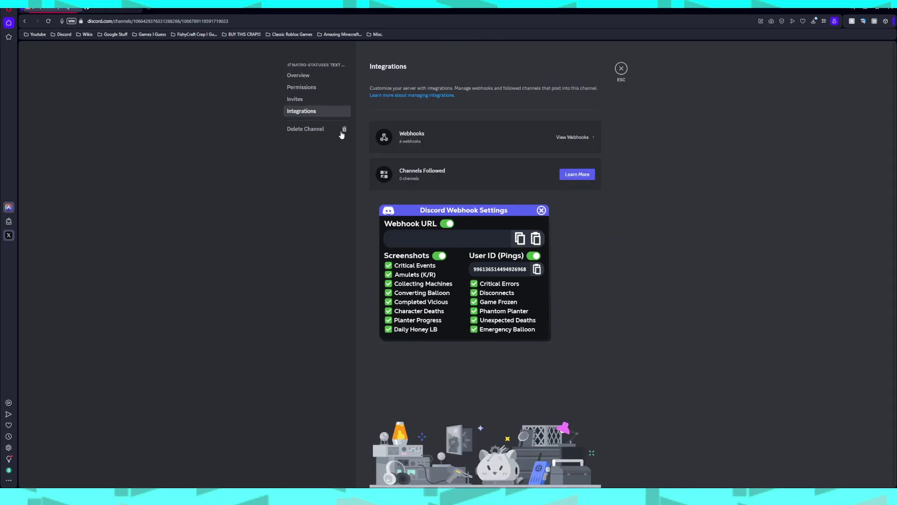
pyautogui.moveTo(505, 212); pyautogui.dragTo(229, 48)
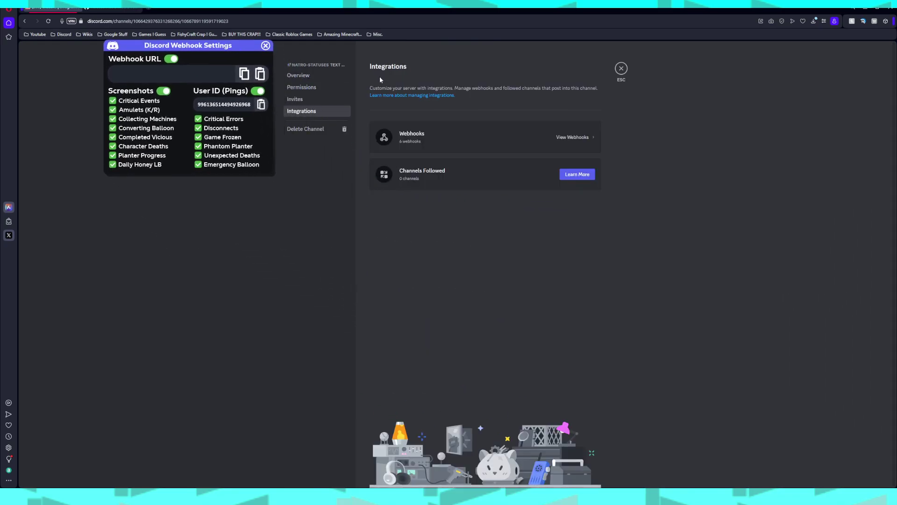
pyautogui.click(577, 138)
# - Create a new webhook for the natro-statuses channel, compare it with the existing main account webhook, and delete the new one
pyautogui.click(399, 123)
pyautogui.click(493, 383)
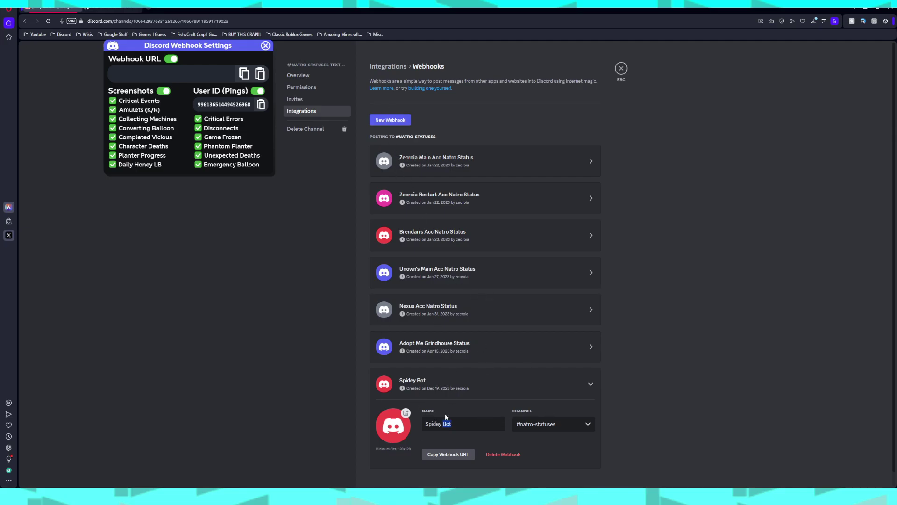
pyautogui.click(419, 157)
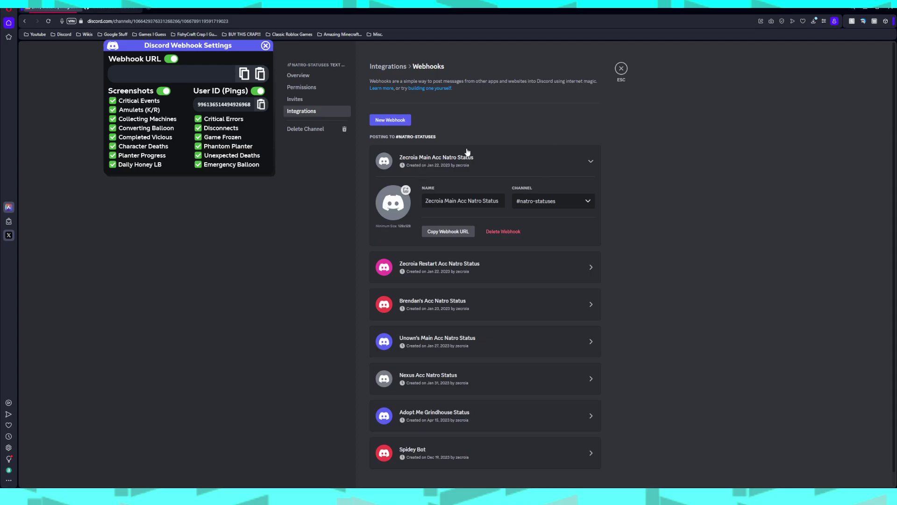
pyautogui.click(537, 456)
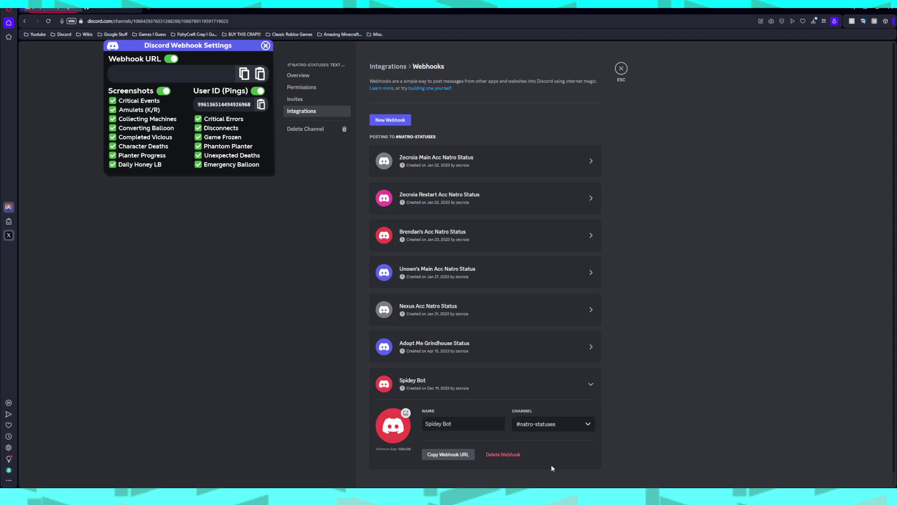
pyautogui.click(503, 454)
pyautogui.click(513, 287)
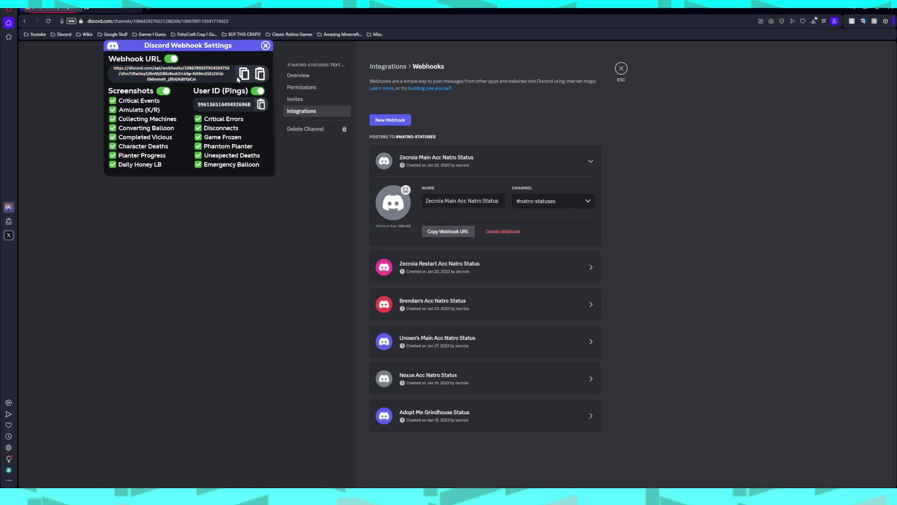
# - Close the Discord webhook settings and return to the macro's general settings
pyautogui.click(265, 45)
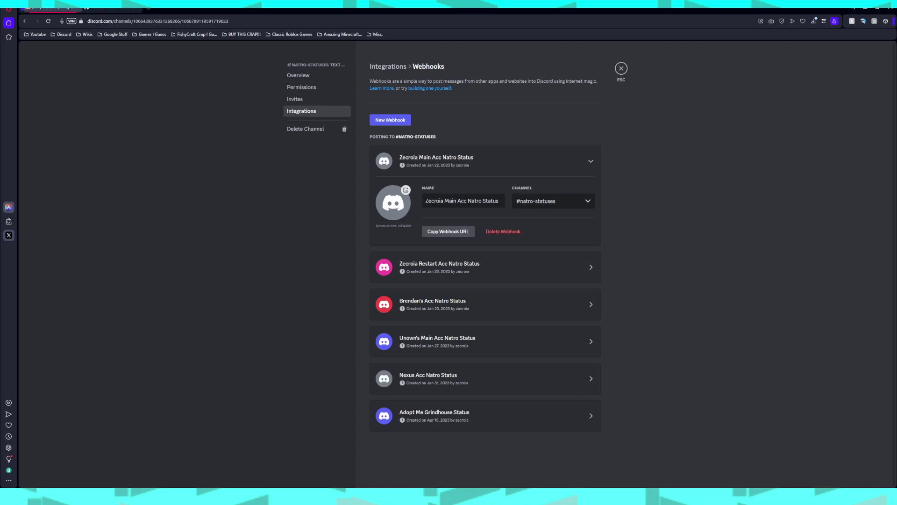
pyautogui.click(865, 8)
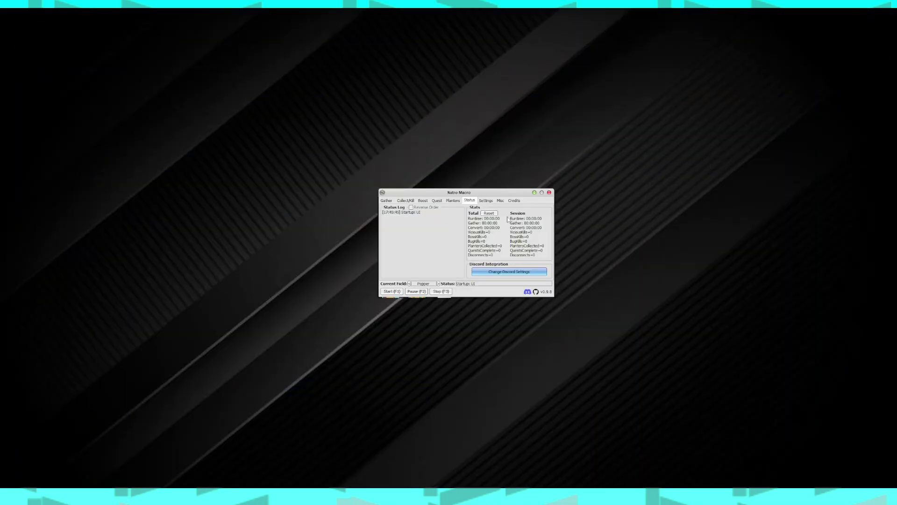
pyautogui.click(482, 201)
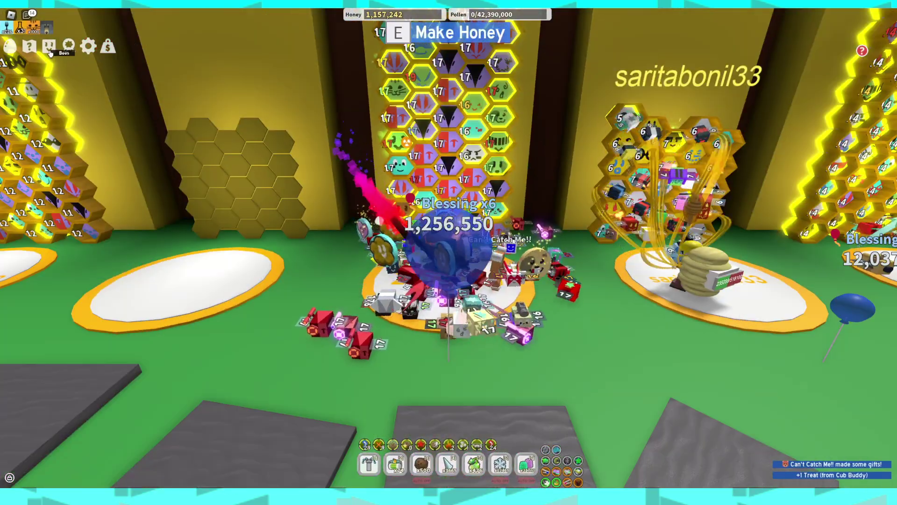
# - Open the bee list in Bee Swarm Simulator and briefly run the macro
pyautogui.click(49, 49)
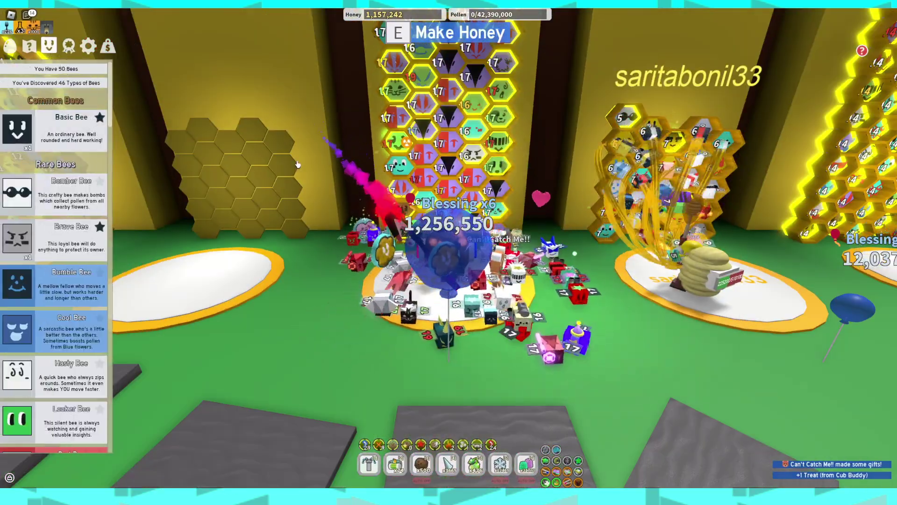
pyautogui.hotkey('alt', 'Tab')
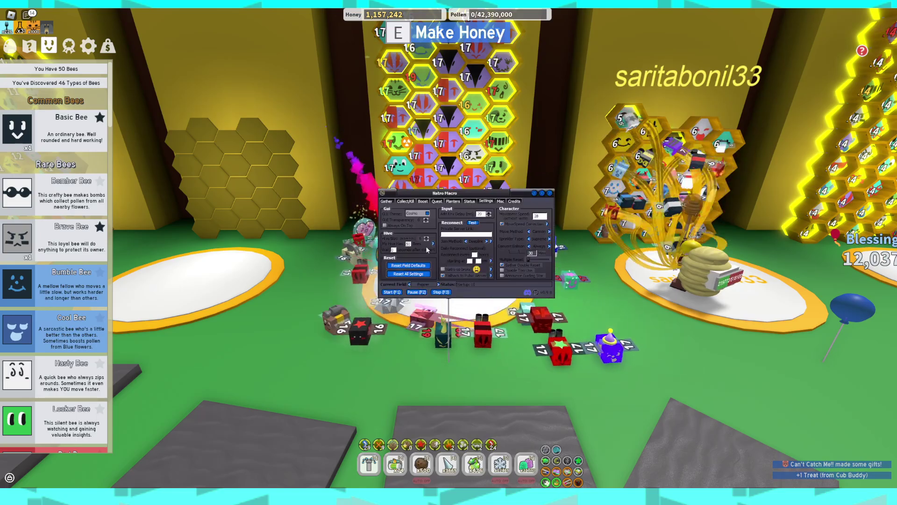
pyautogui.press('F1')
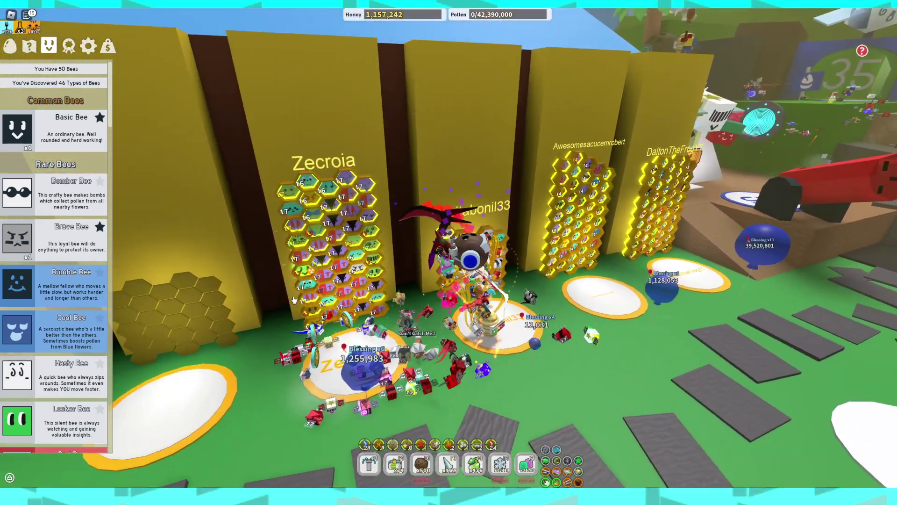
pyautogui.press('F3')
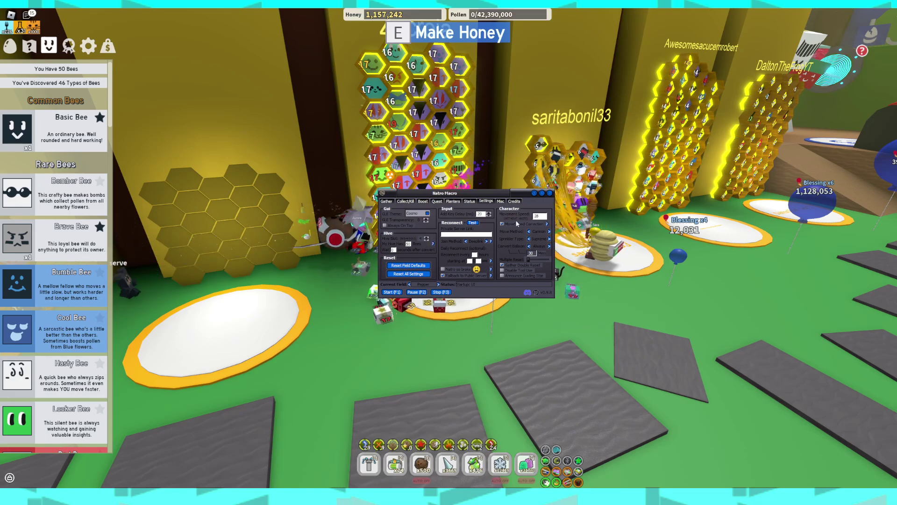
# - Examine the in-game Character Stats, including Movespeed, while moving the character through the cannon to another area
pyautogui.press('F1')
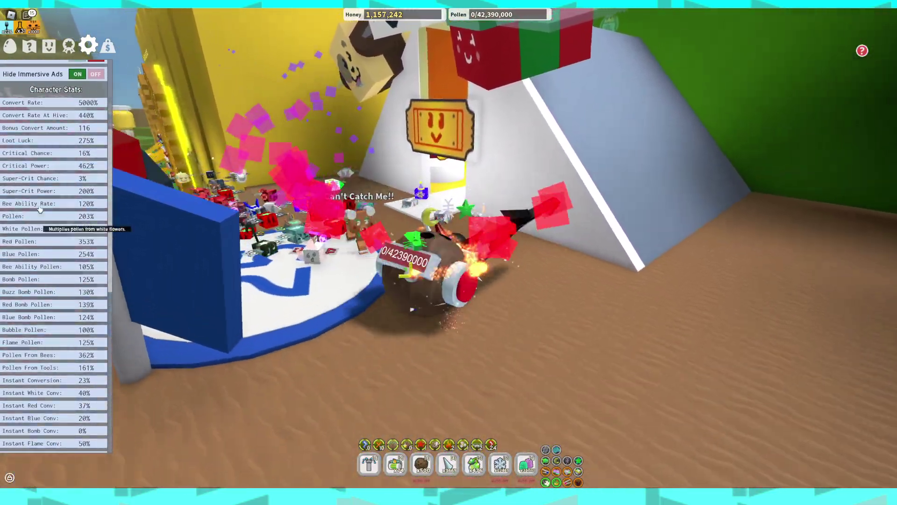
pyautogui.scroll(-5, 37, 197)
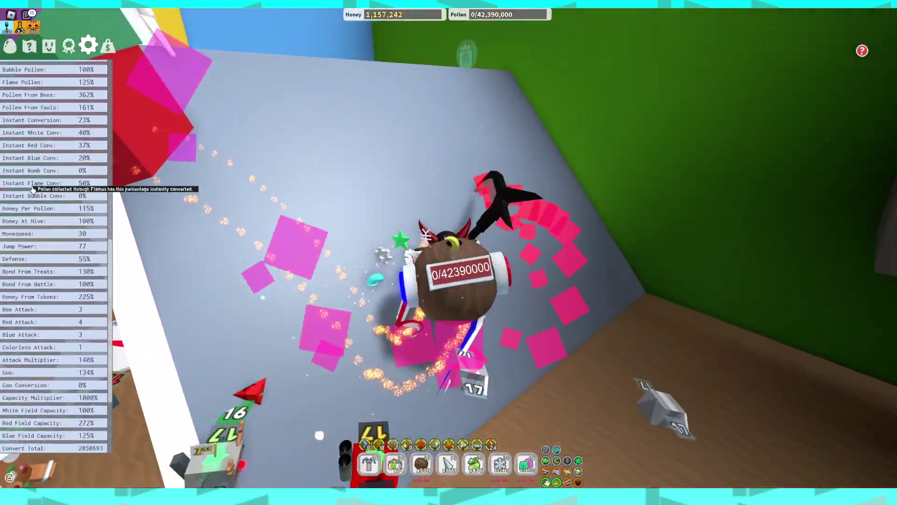
pyautogui.press('w')
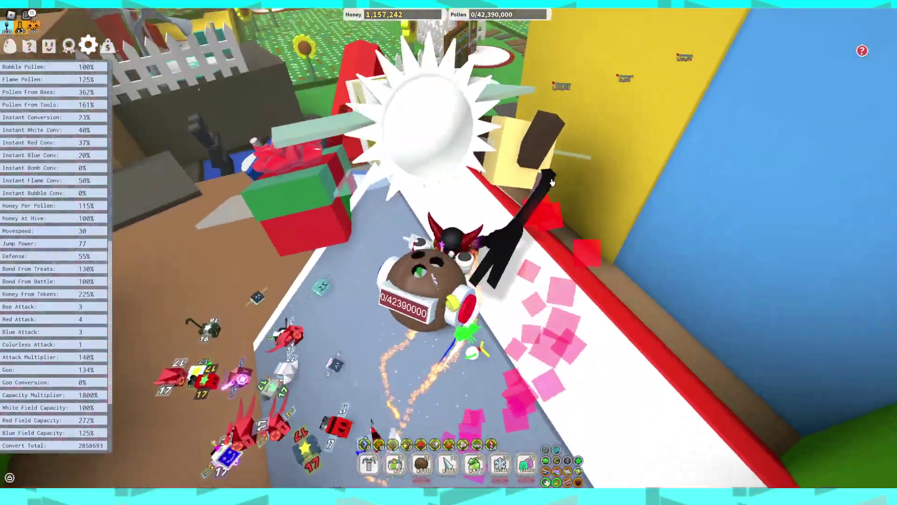
pyautogui.press('w')
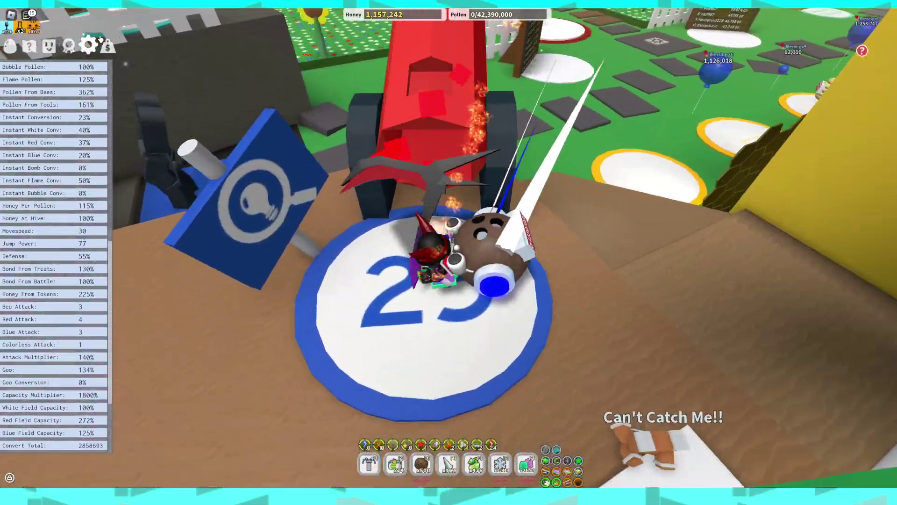
pyautogui.press('e')
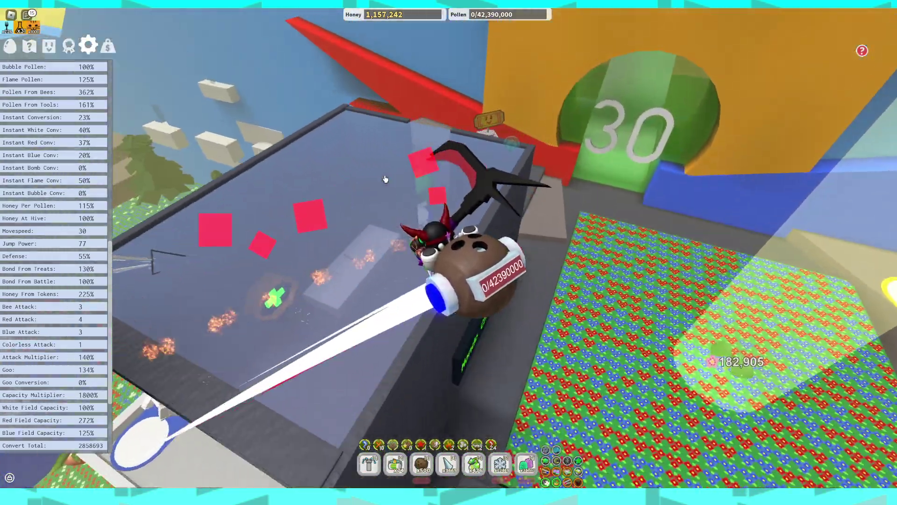
pyautogui.press('space')
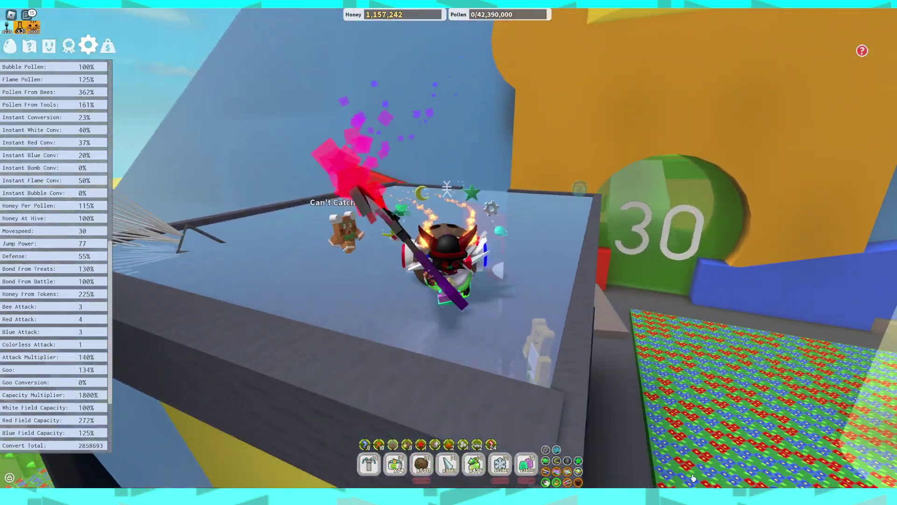
pyautogui.press('F3')
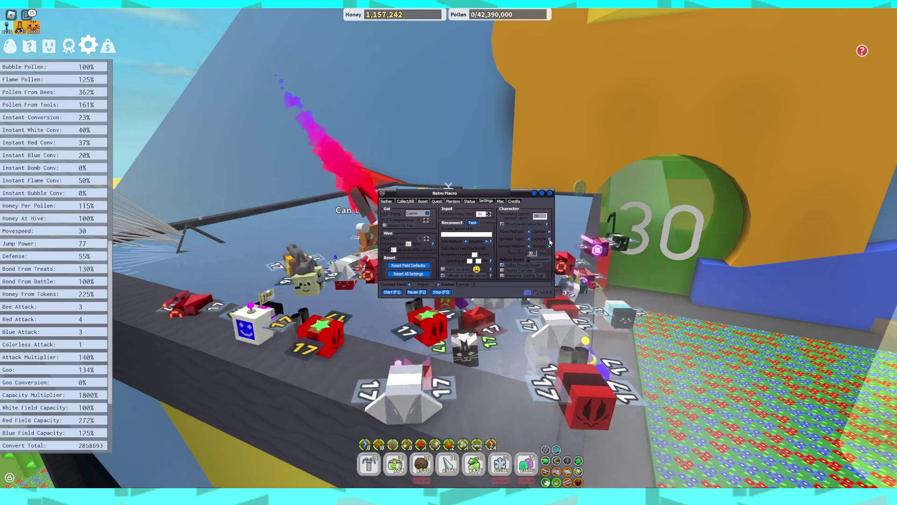
# - Start the macro again and open the Change Hotkeys option among its miscellaneous tools
pyautogui.press('F1')
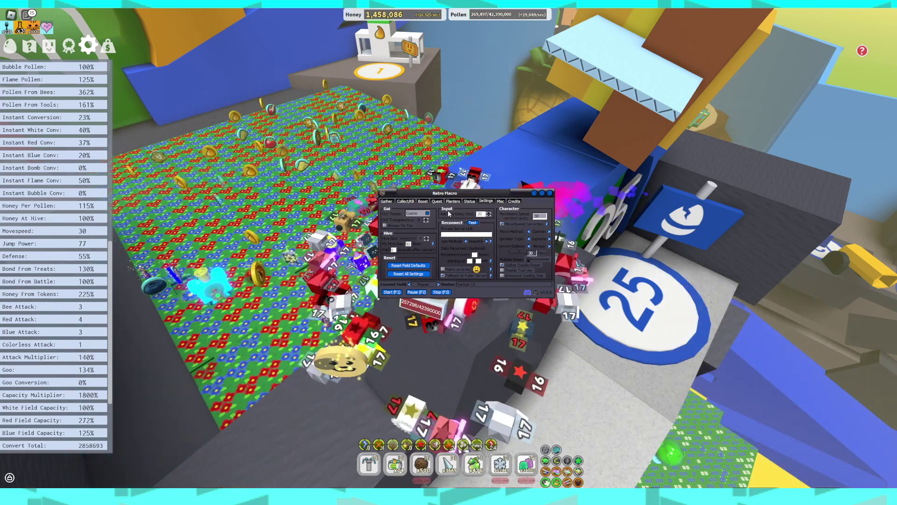
pyautogui.click(500, 201)
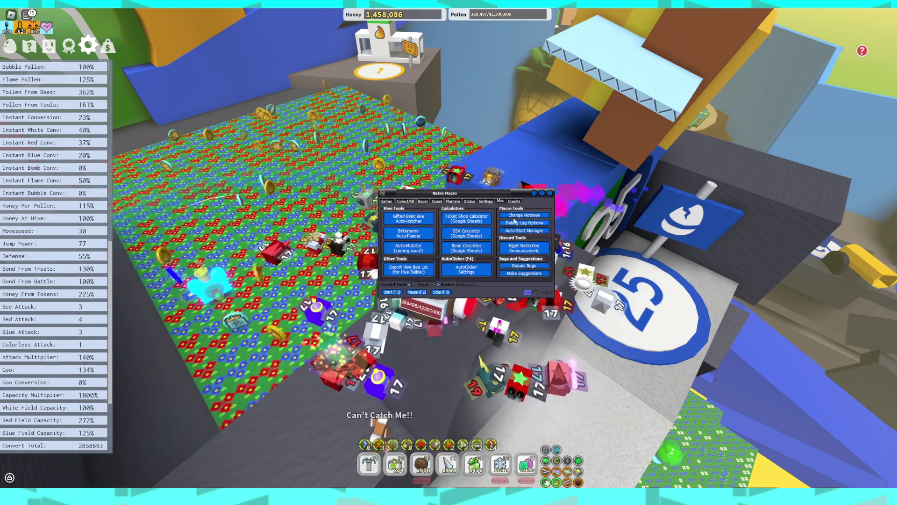
pyautogui.click(511, 217)
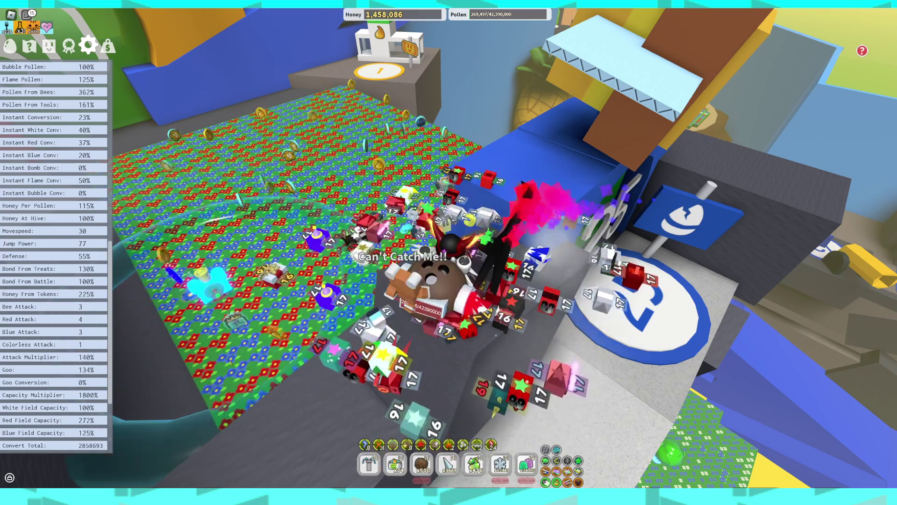
pyautogui.press('F1')
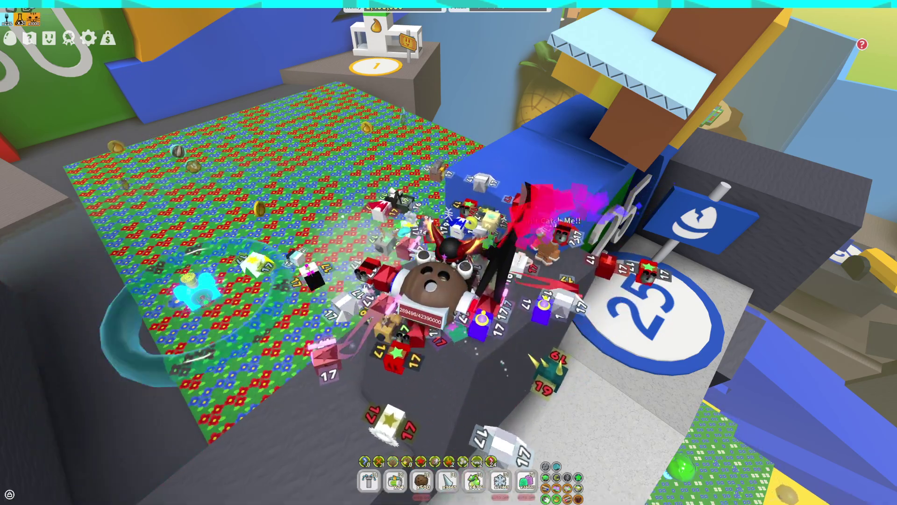
# - Show the in-game item inventory and reset the character so it returns to its hive
pyautogui.moveTo(280, 257); pyautogui.dragTo(343, 255)
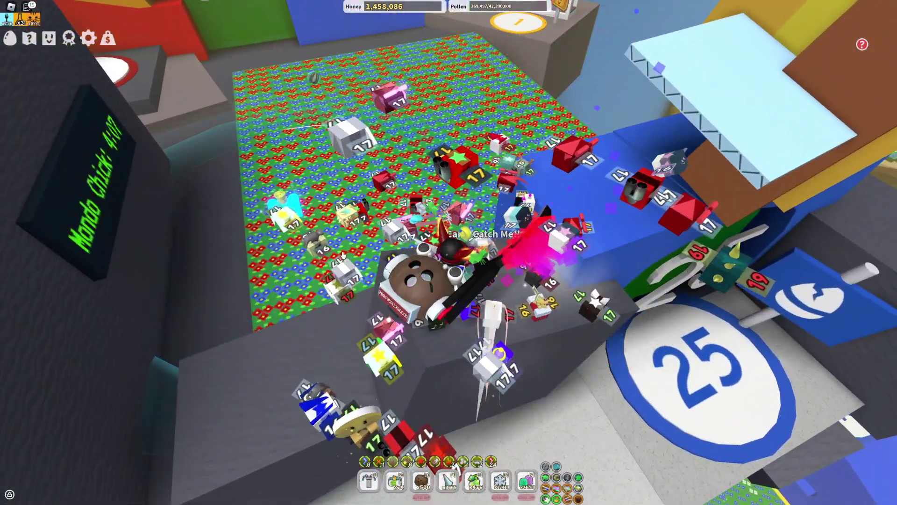
pyautogui.click(10, 38)
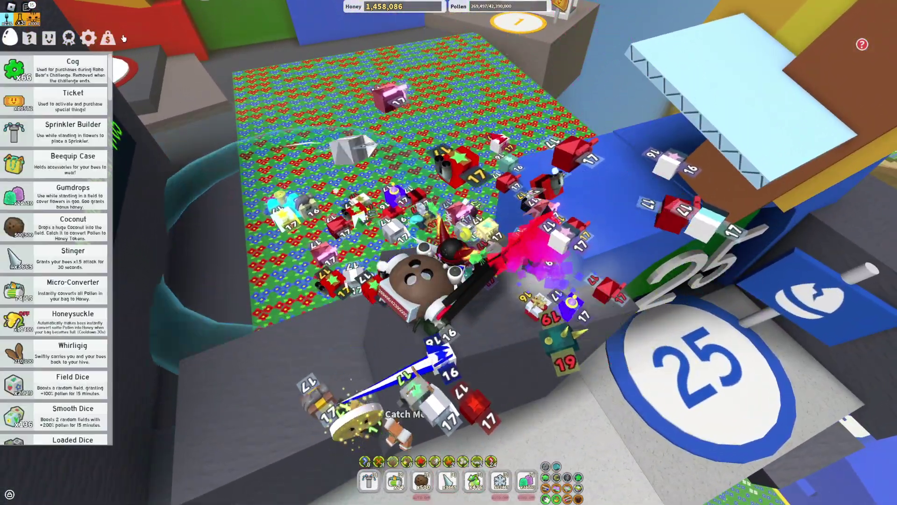
pyautogui.press('Escape')
pyautogui.press('r')
pyautogui.press('Return')
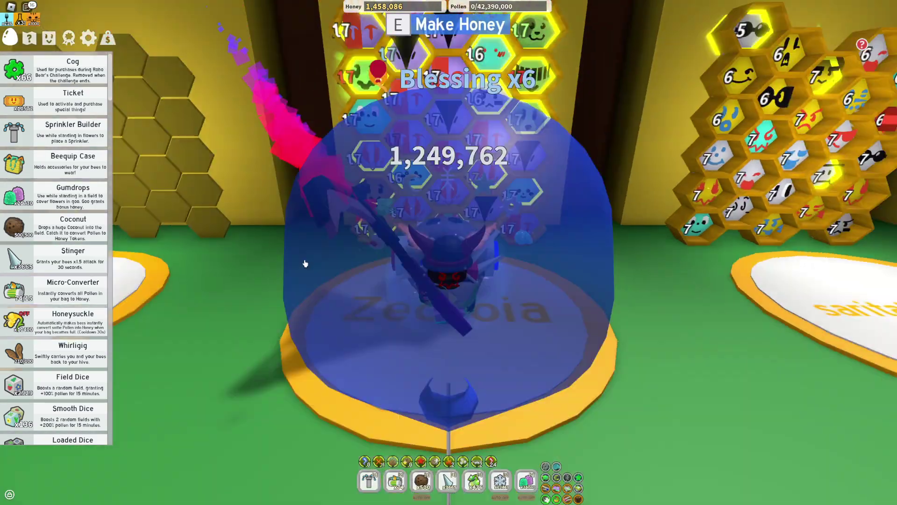
pyautogui.press('o')
pyautogui.press('o')
pyautogui.press('o')
pyautogui.press('o')
pyautogui.press('o')
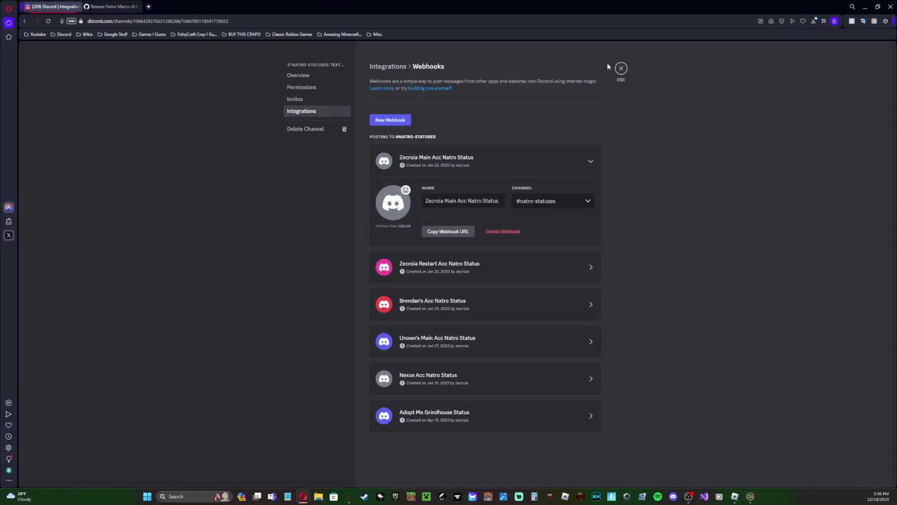
# - Leave the webhook settings and examine the macro's status messages and Startup Report in the natro-statuses channel
pyautogui.press('Escape')
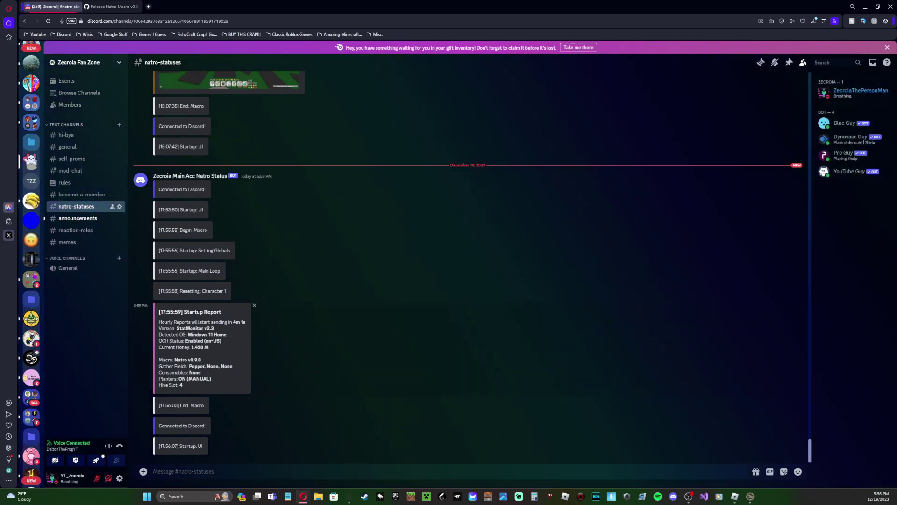
pyautogui.scroll(2, 229, 346)
pyautogui.scroll(-2, 237, 294)
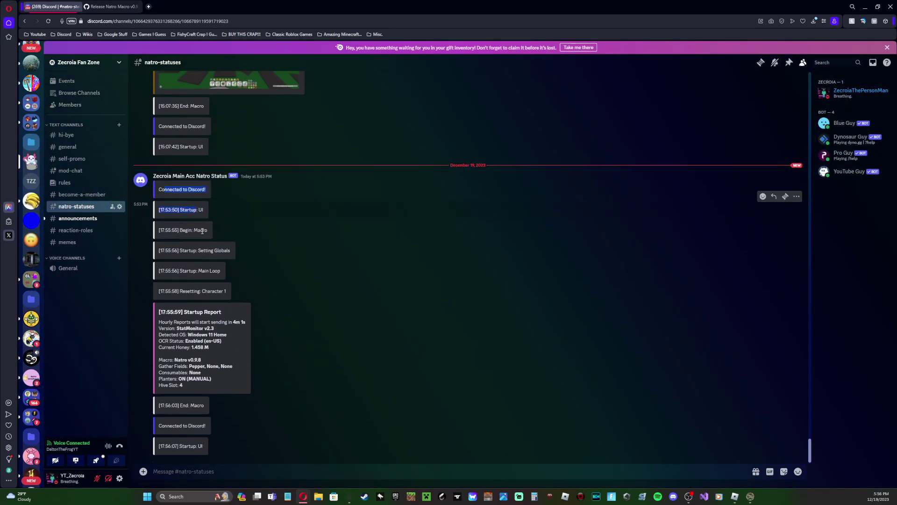
pyautogui.moveTo(204, 236); pyautogui.dragTo(215, 352)
pyautogui.moveTo(205, 406); pyautogui.dragTo(187, 268)
pyautogui.click(218, 320)
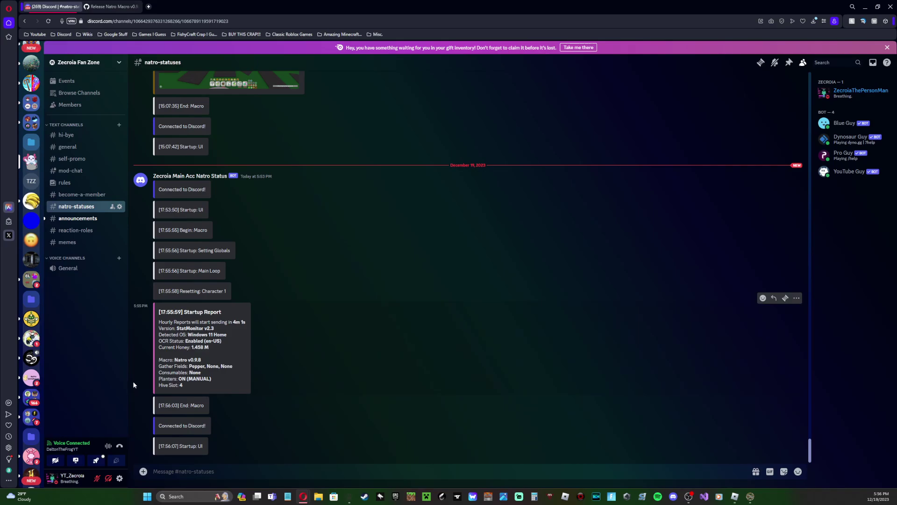
# - Switch back to Bee Swarm Simulator, launch the character from the Red Cannon and browse the item inventory while gliding over the map
pyautogui.click(866, 7)
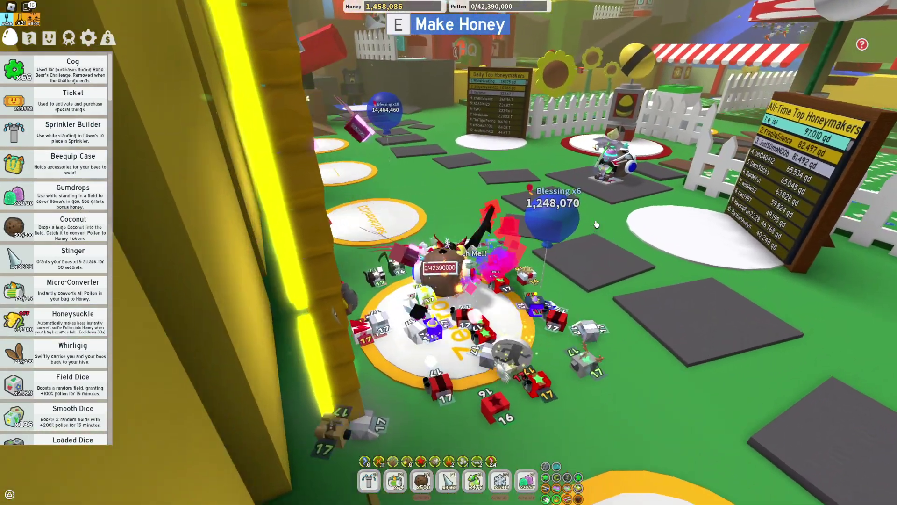
pyautogui.press('Left')
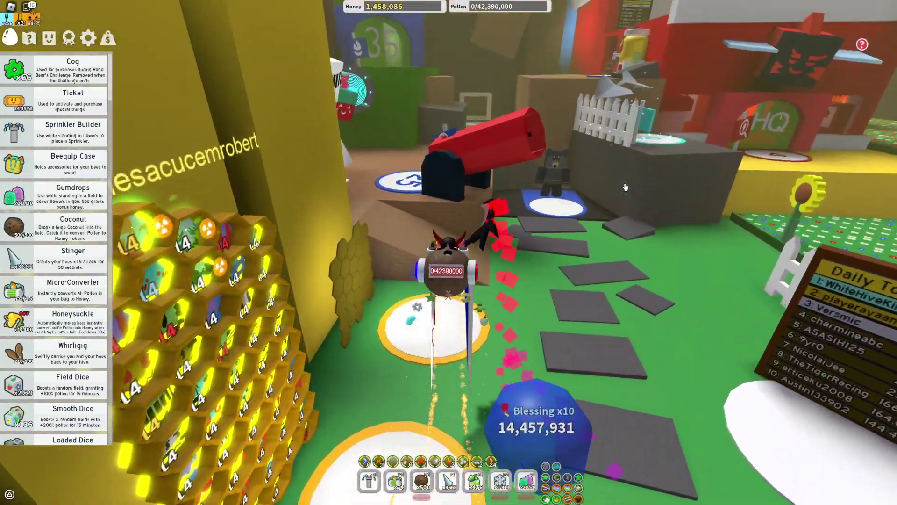
pyautogui.press('w')
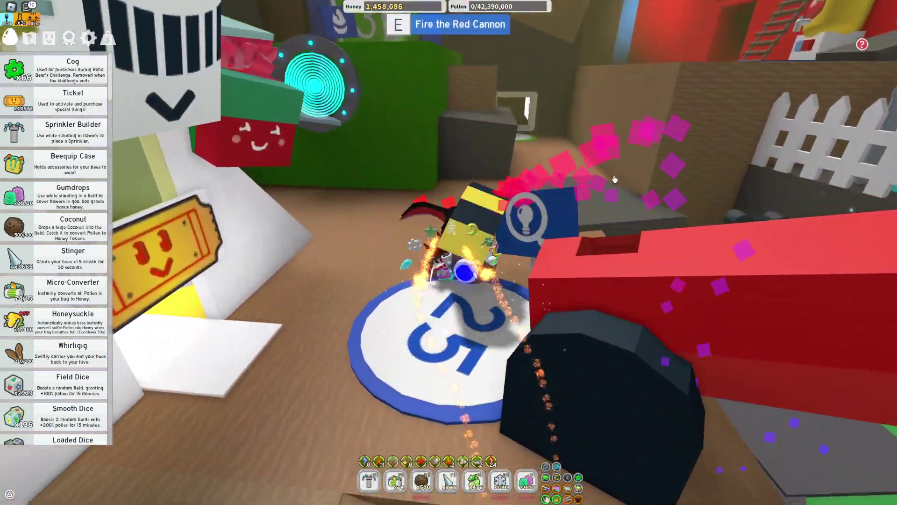
pyautogui.press('e')
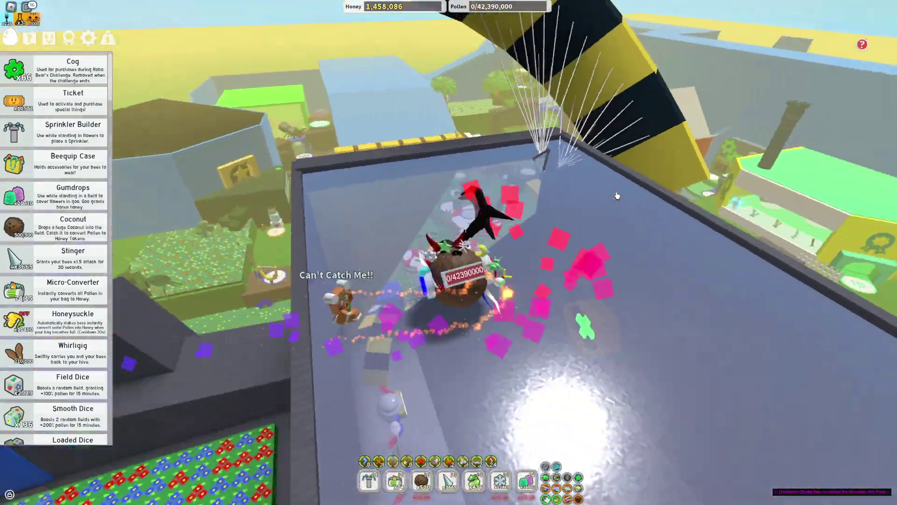
pyautogui.press('w')
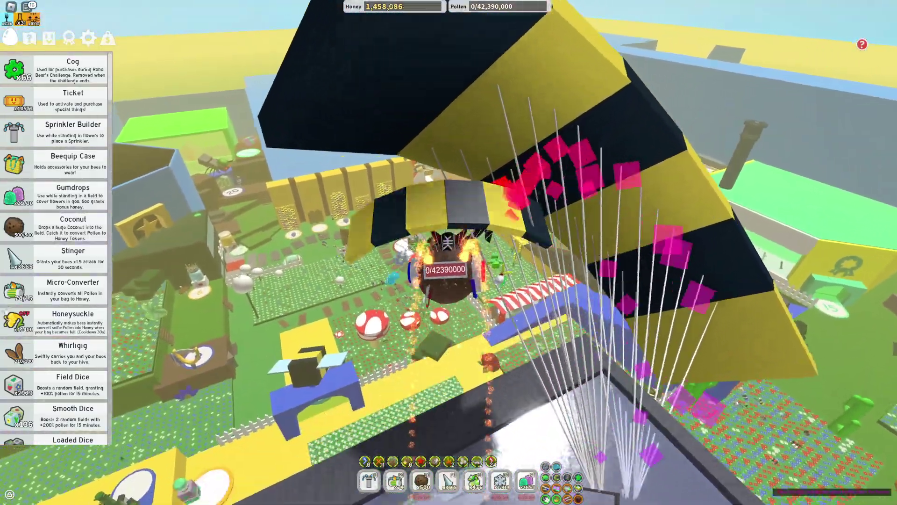
pyautogui.scroll(-20, 6, 314)
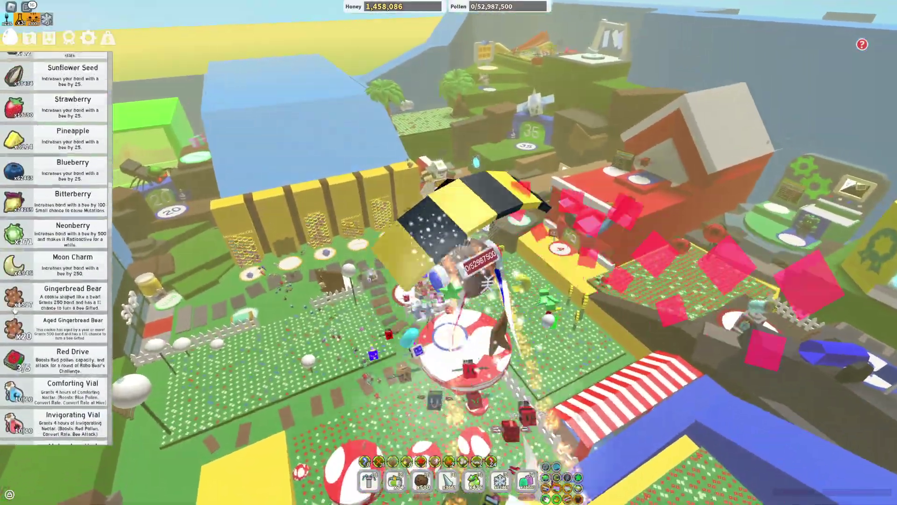
pyautogui.scroll(4, 18, 229)
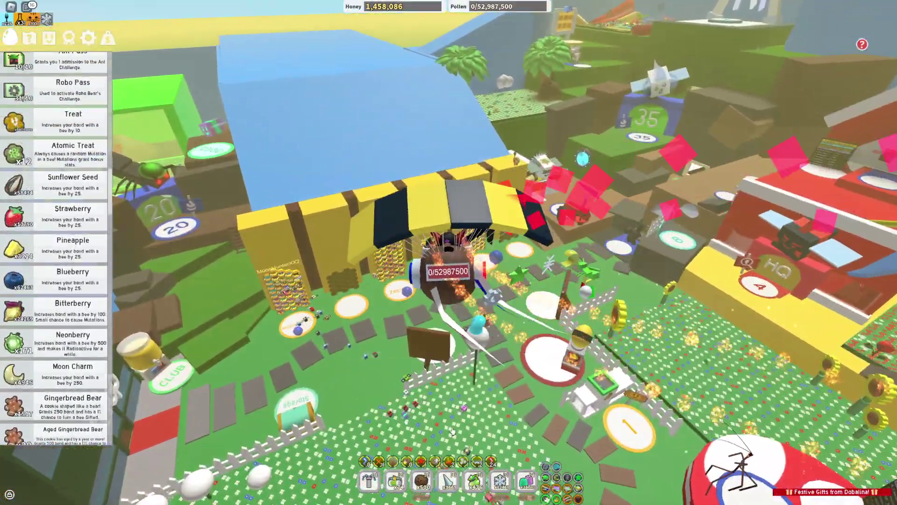